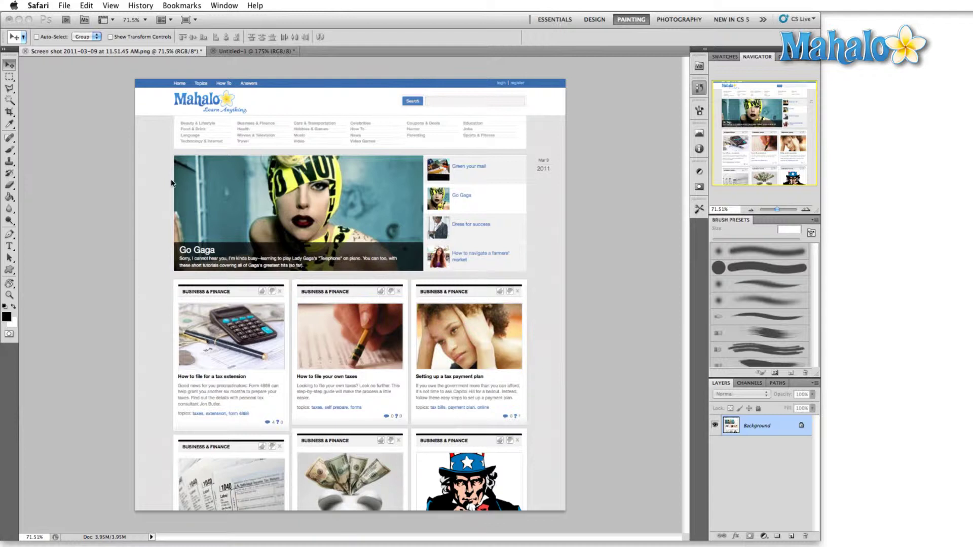
Convert the screenshot to Grayscale, discarding colour, then undo back to the full-colour original
{"action": "left_click", "coordinate": [71, 134]}
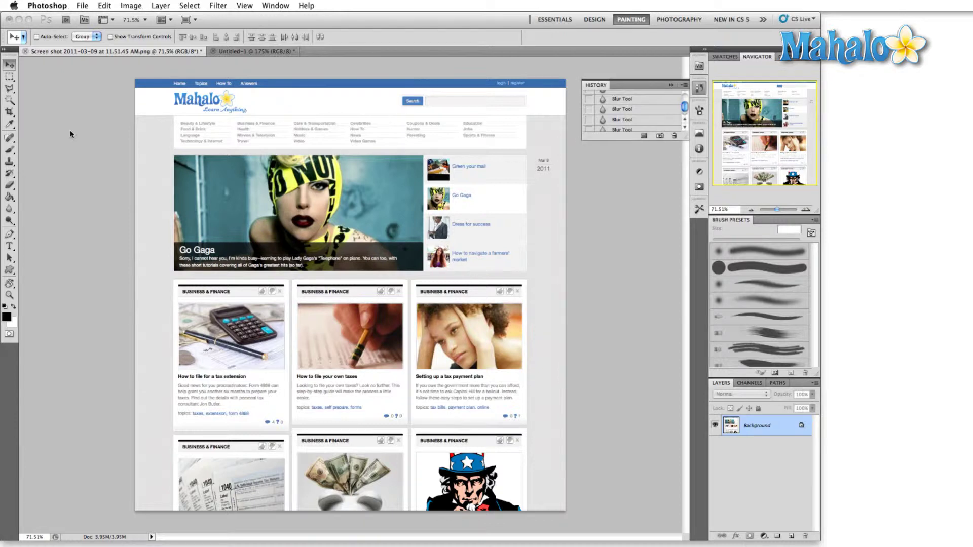
{"action": "left_click", "coordinate": [140, 6]}
{"action": "mouse_move", "coordinate": [152, 18]}
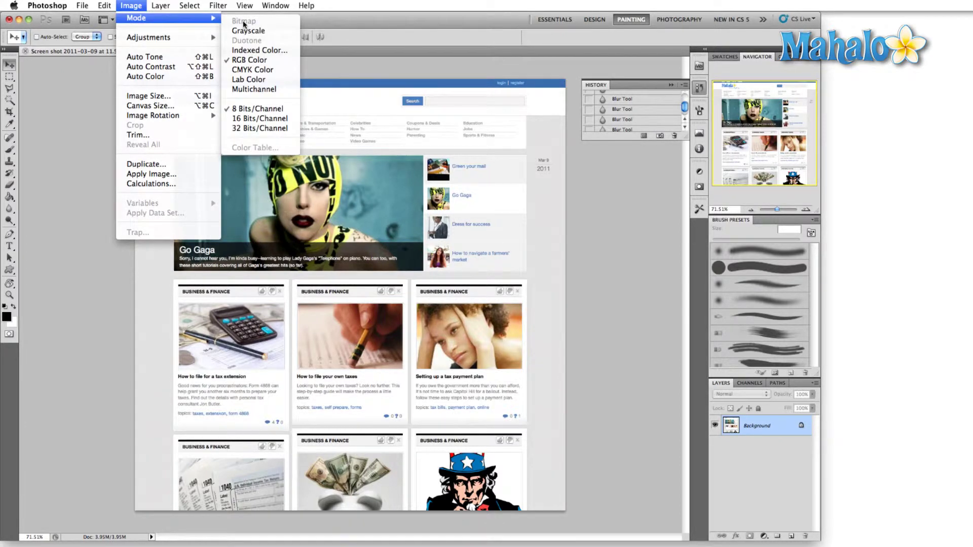
{"action": "left_click", "coordinate": [248, 31]}
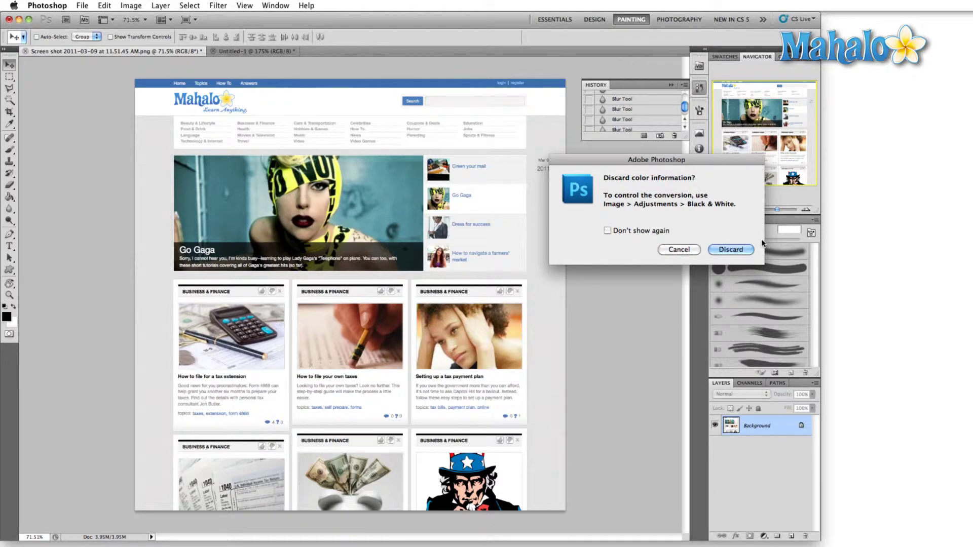
{"action": "left_click", "coordinate": [741, 251]}
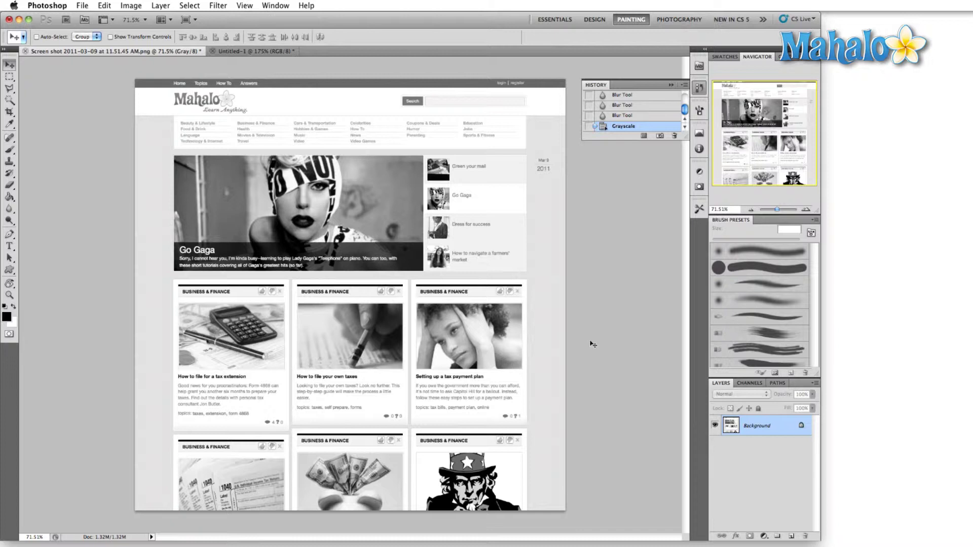
{"action": "key", "text": "F12"}
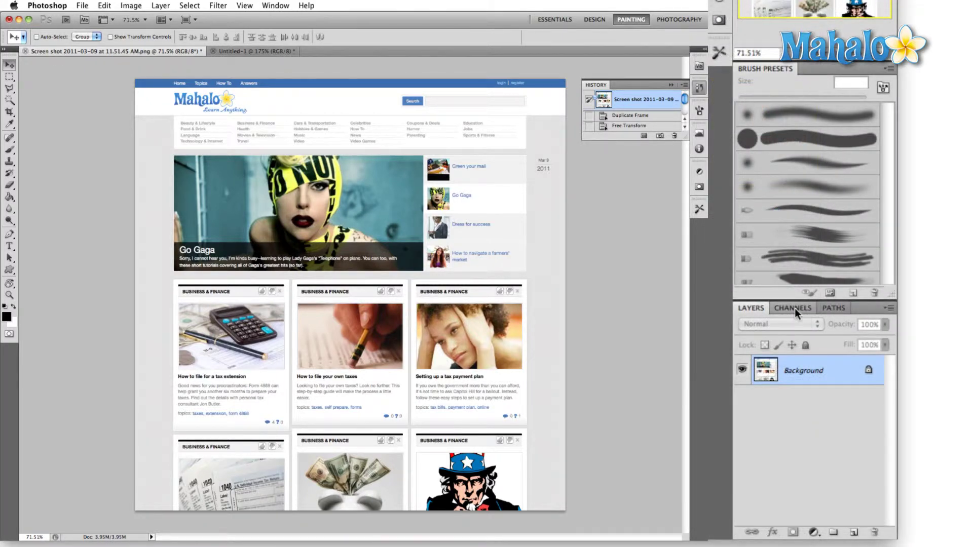
View the Red, Green and Blue channels one at a time, then return to the RGB composite
{"action": "left_click", "coordinate": [795, 308]}
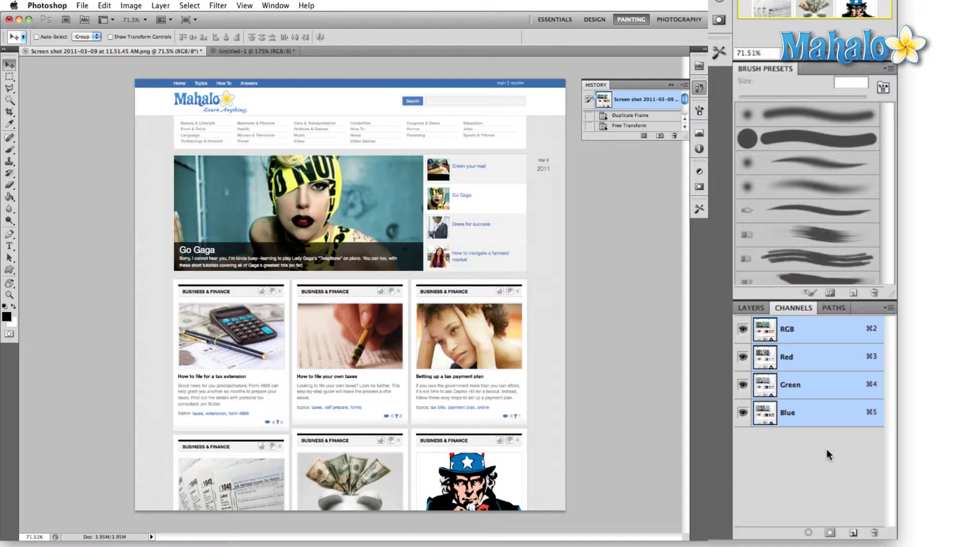
{"action": "left_click", "coordinate": [785, 358]}
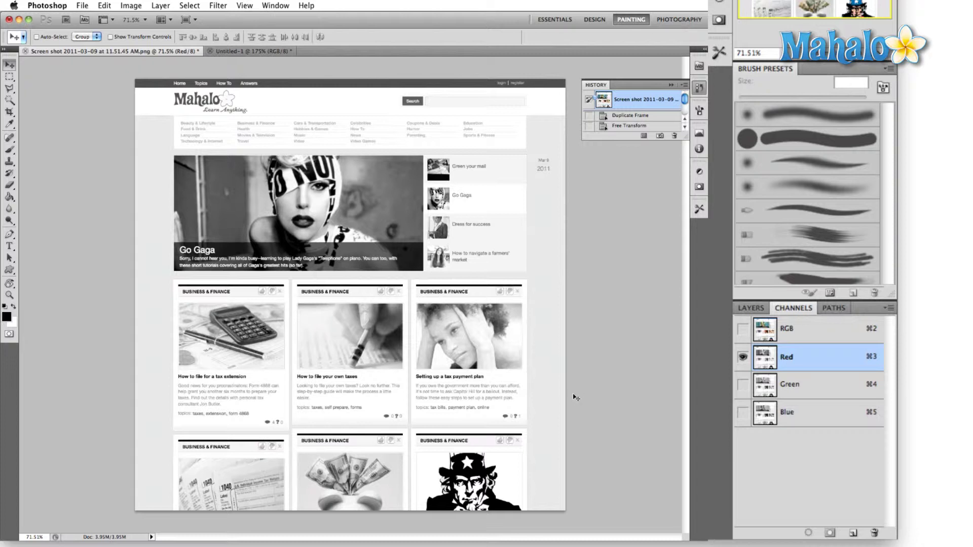
{"action": "left_click", "coordinate": [827, 395]}
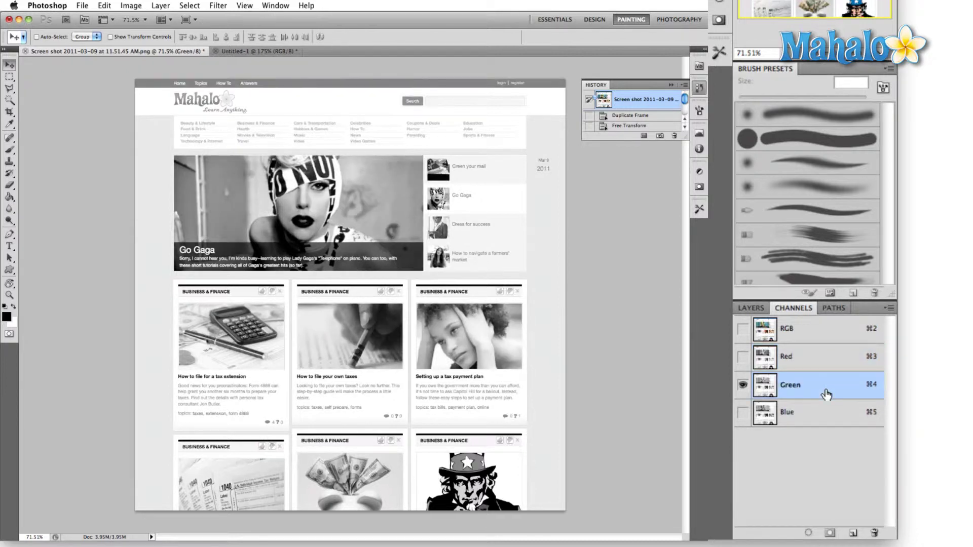
{"action": "left_click", "coordinate": [822, 418]}
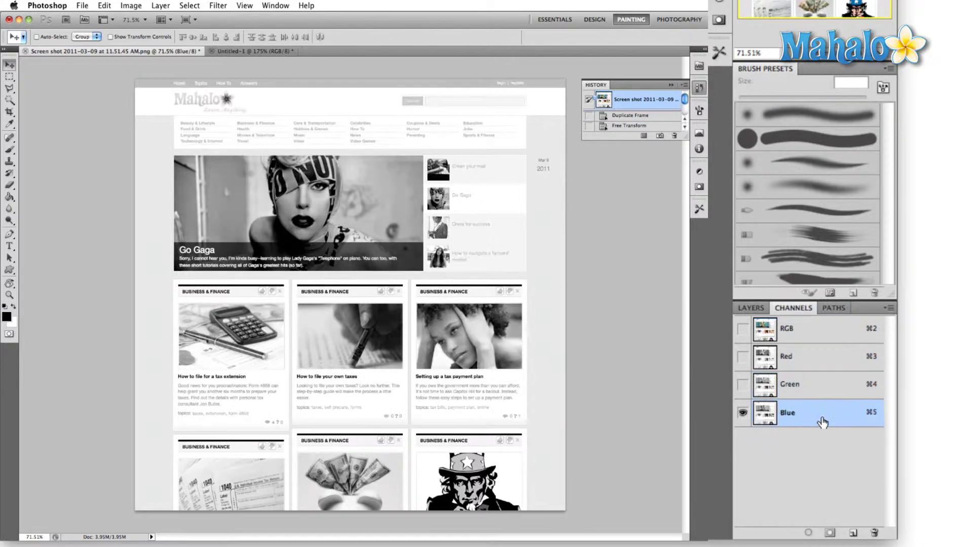
{"action": "left_click", "coordinate": [821, 390]}
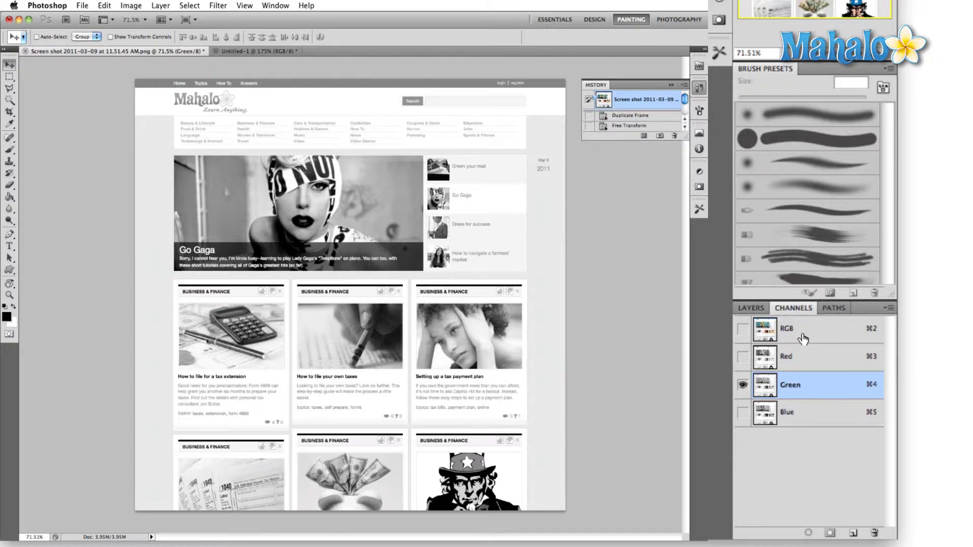
{"action": "left_click", "coordinate": [803, 338]}
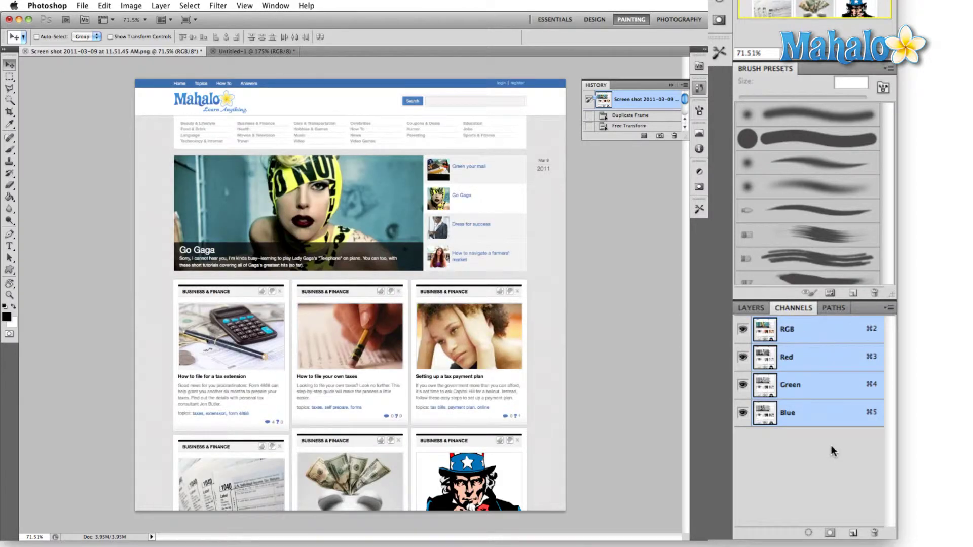
Convert the screenshot to CMYK Color mode, accepting the conversion warning
{"action": "left_click", "coordinate": [131, 6]}
{"action": "mouse_move", "coordinate": [145, 43]}
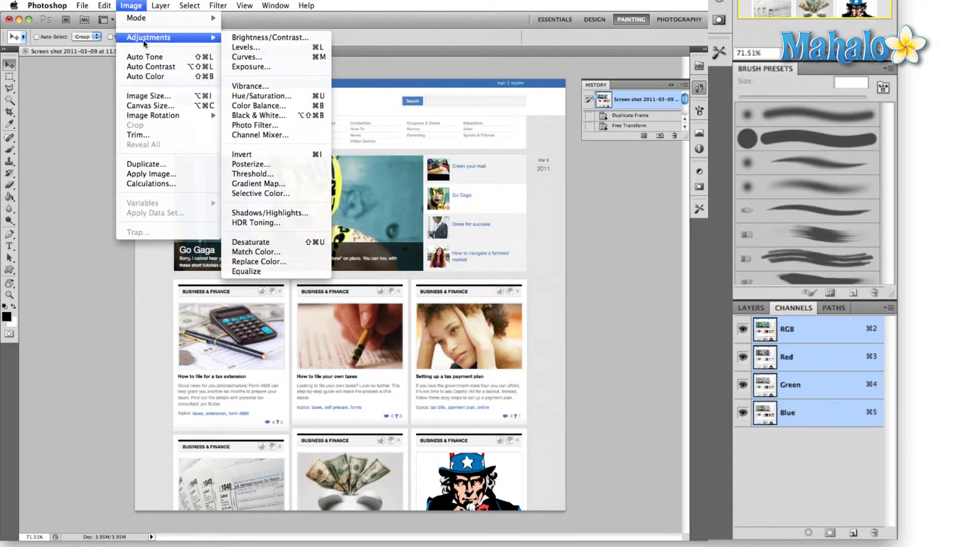
{"action": "mouse_move", "coordinate": [167, 19]}
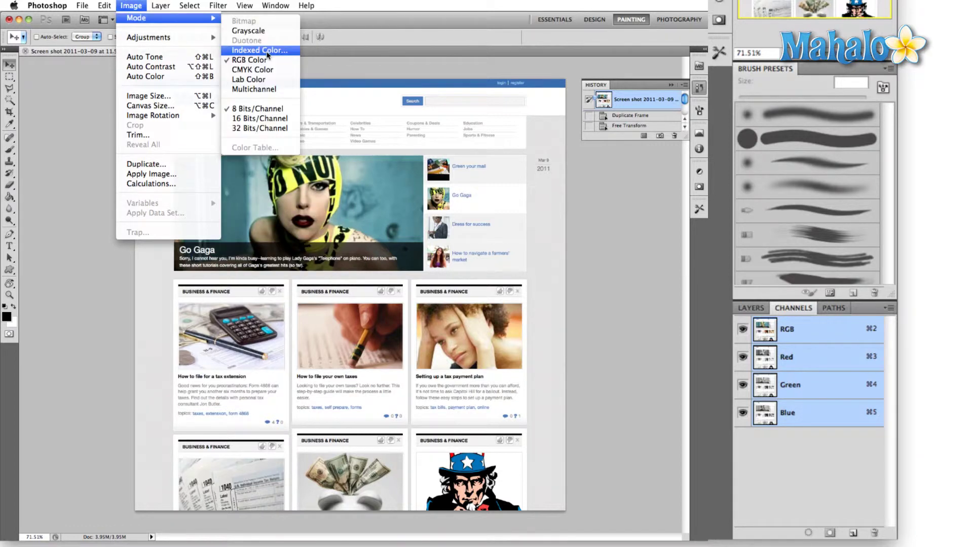
{"action": "left_click", "coordinate": [263, 73]}
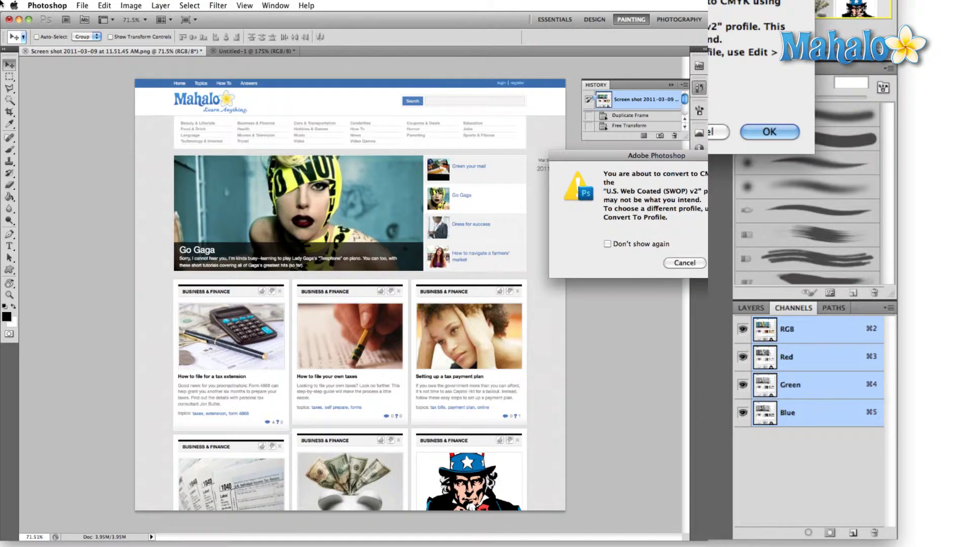
{"action": "left_click", "coordinate": [765, 132]}
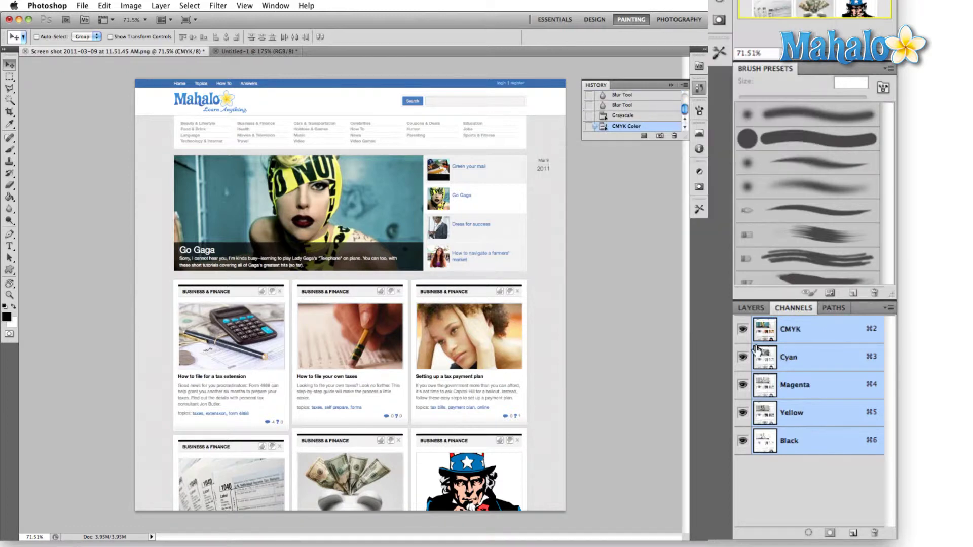
View the Black, Yellow, Magenta and Cyan channels alone, then re-enable all four together
{"action": "left_click", "coordinate": [807, 442]}
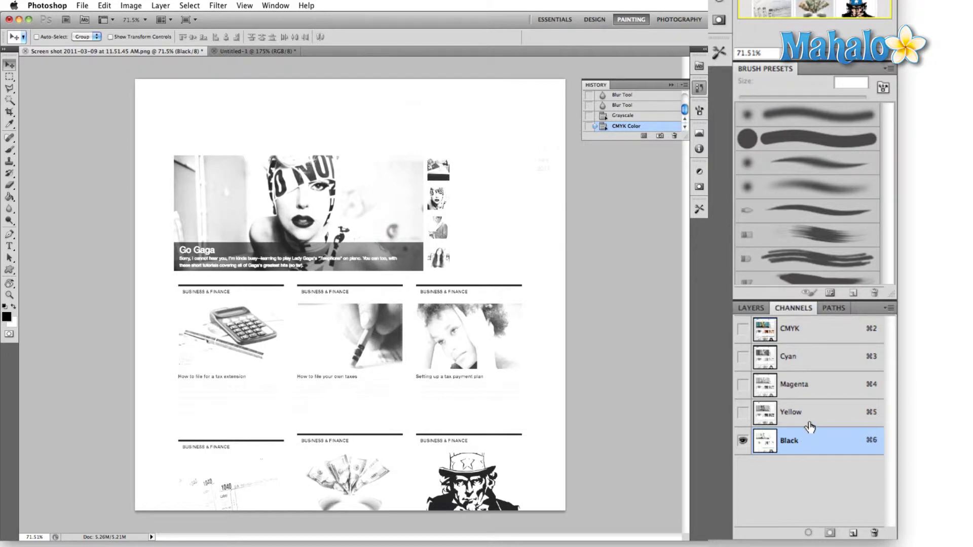
{"action": "left_click", "coordinate": [810, 413]}
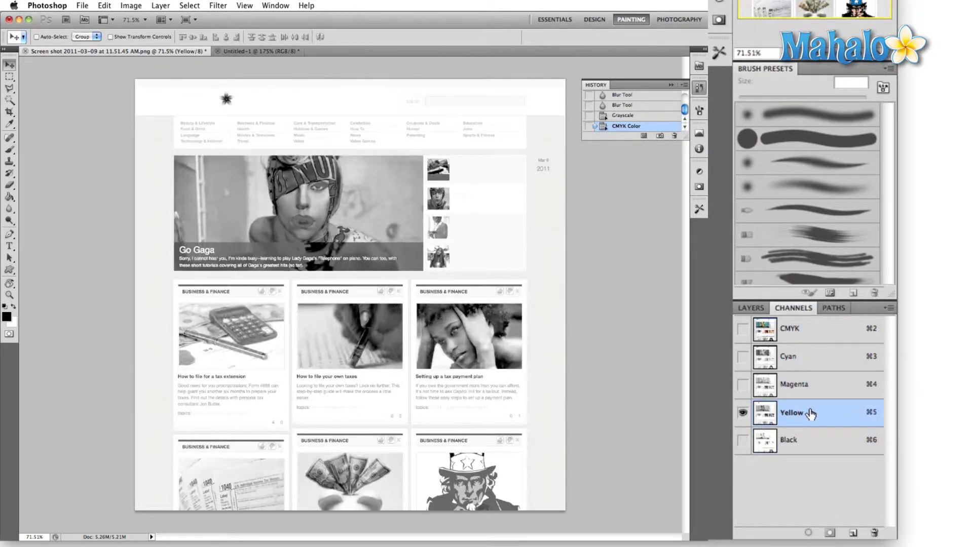
{"action": "left_click", "coordinate": [814, 385]}
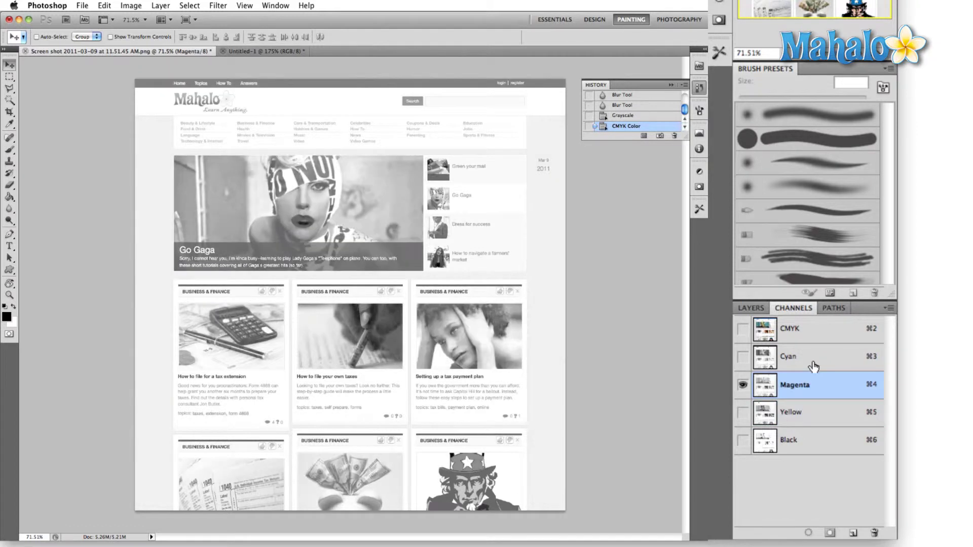
{"action": "left_click", "coordinate": [813, 357]}
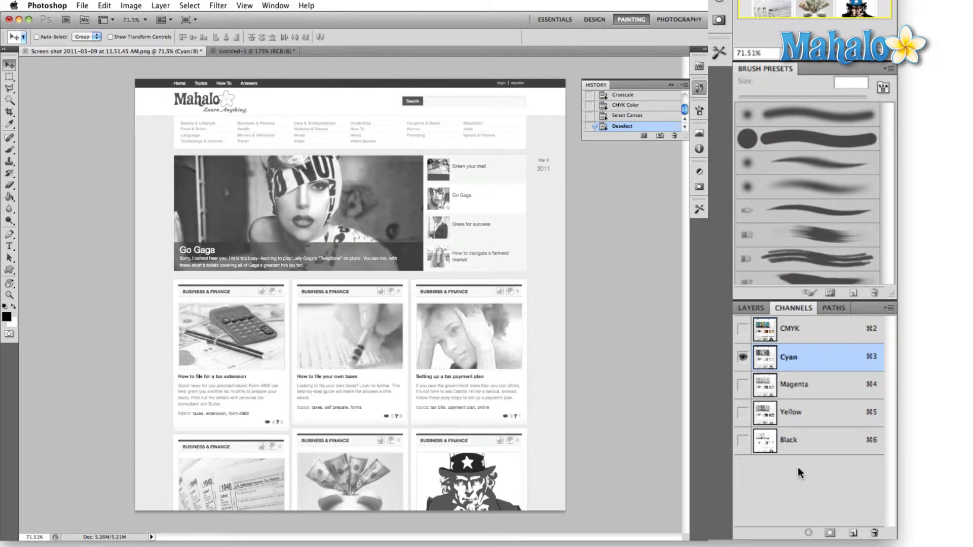
{"action": "left_click", "coordinate": [743, 385]}
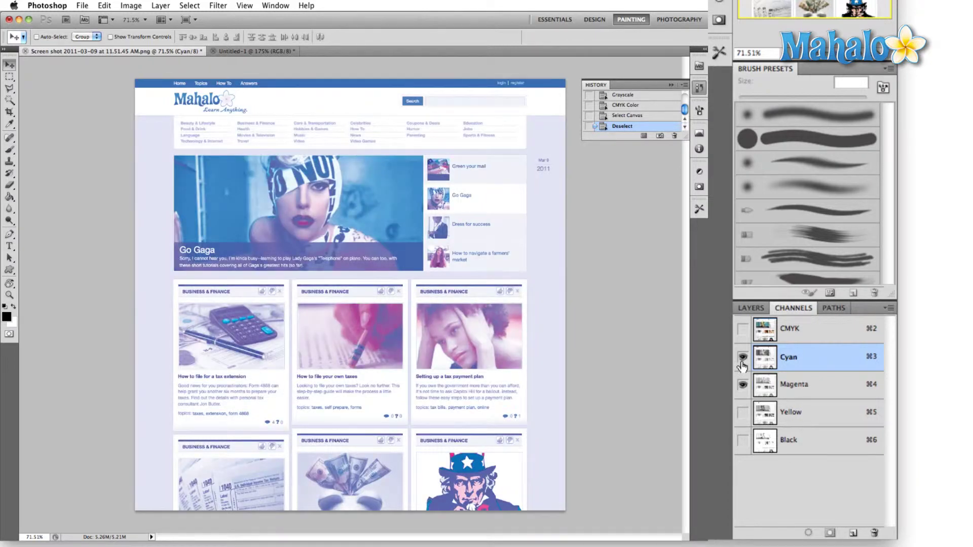
{"action": "left_click", "coordinate": [743, 413]}
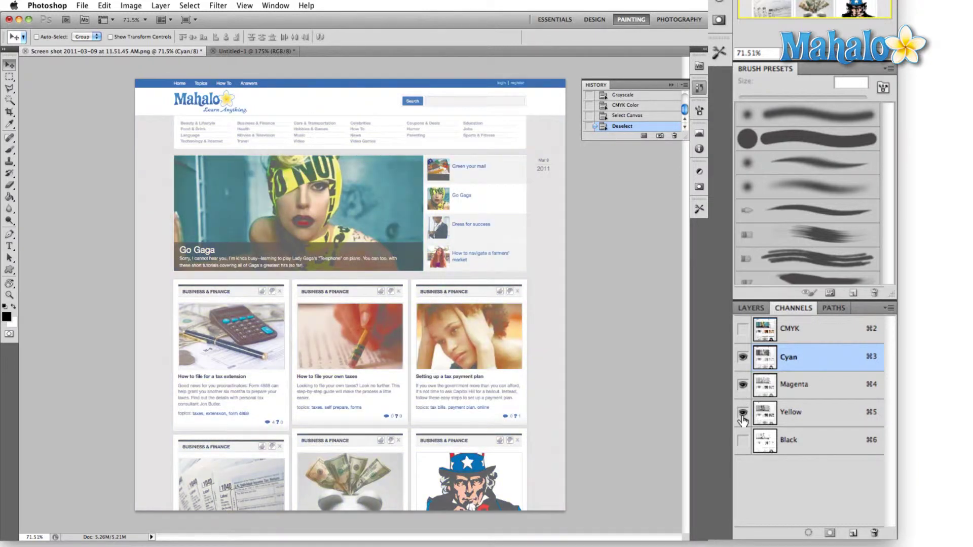
{"action": "left_click", "coordinate": [743, 441]}
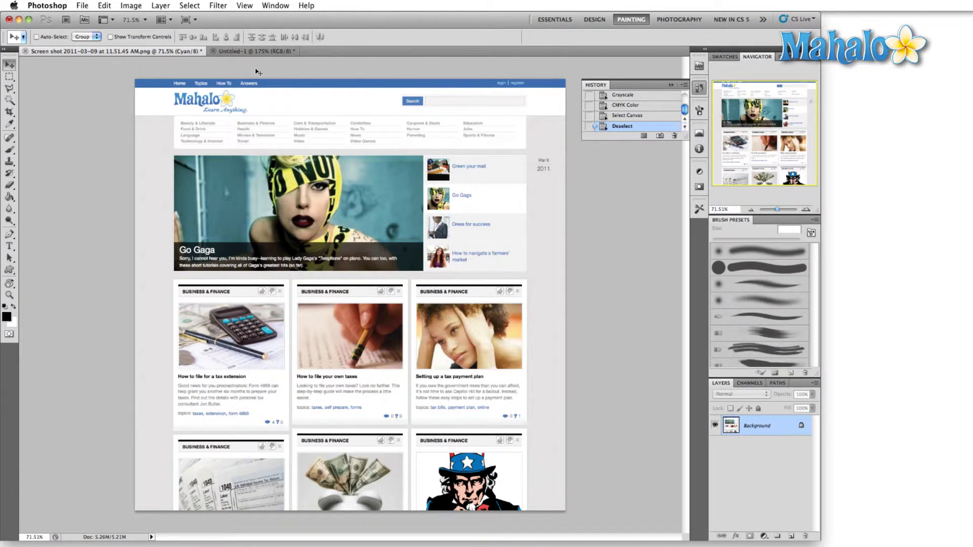
Convert the blank Untitled-1 document to Grayscale, discarding colour information
{"action": "left_click", "coordinate": [257, 51]}
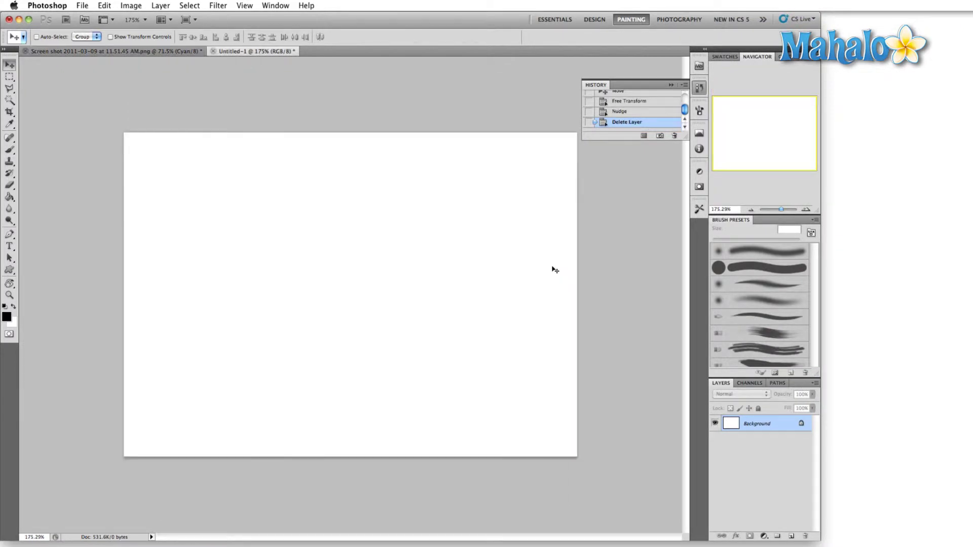
{"action": "left_click", "coordinate": [131, 6]}
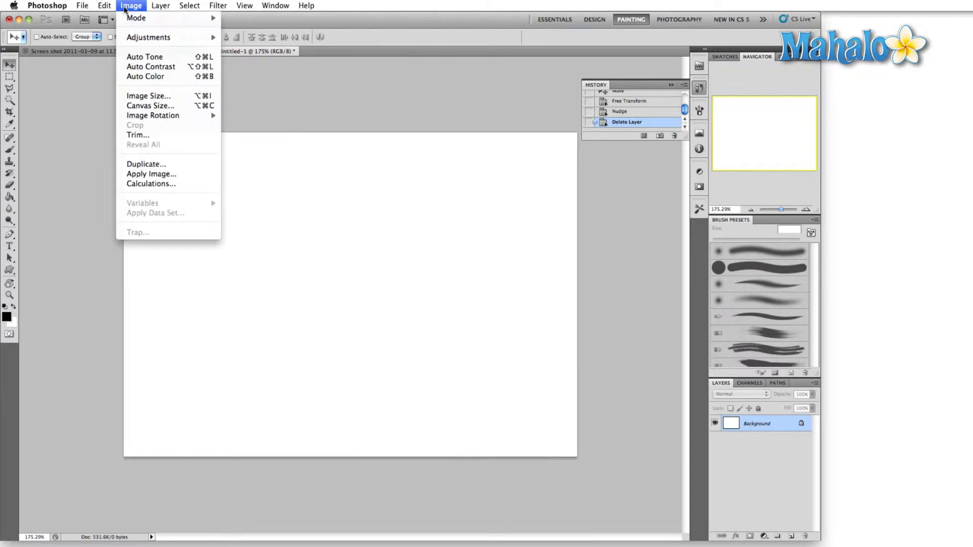
{"action": "mouse_move", "coordinate": [146, 24]}
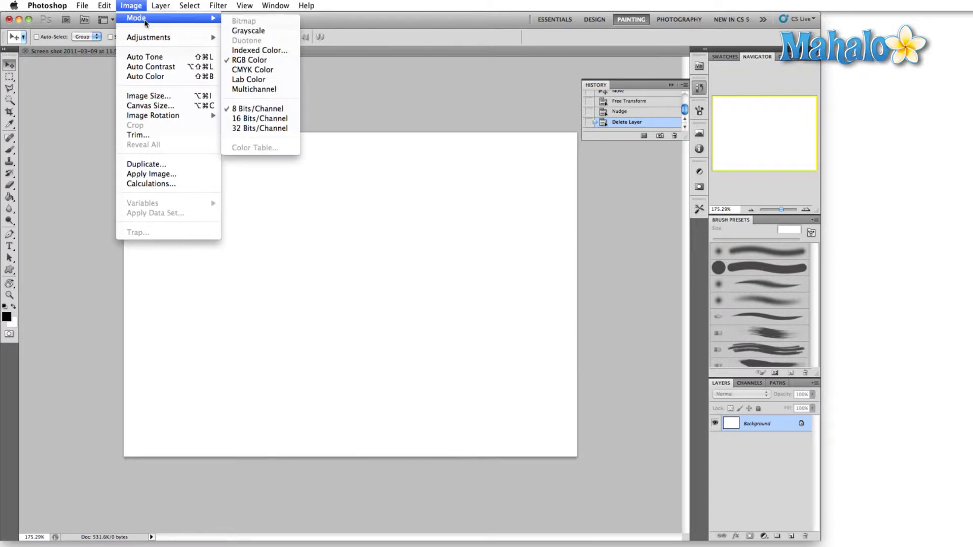
{"action": "left_click", "coordinate": [260, 32]}
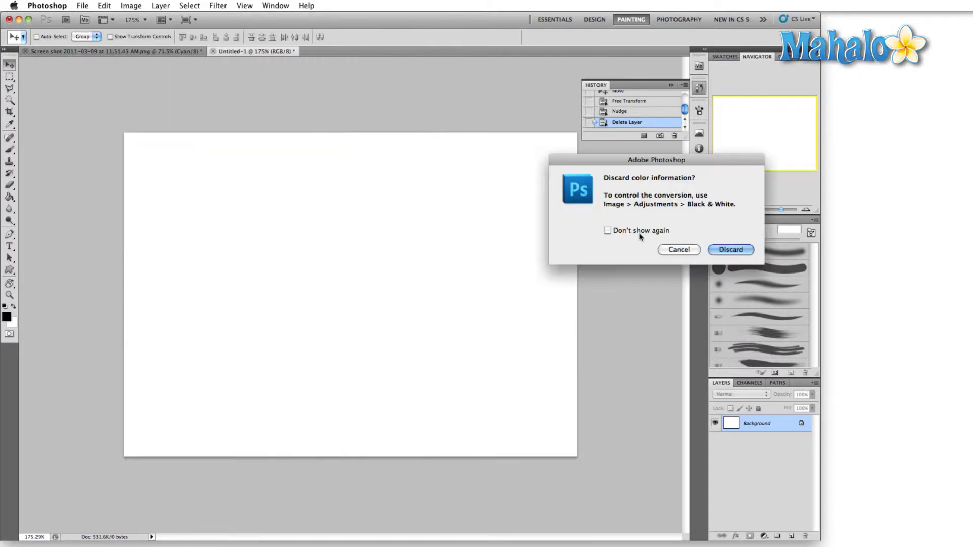
{"action": "left_click", "coordinate": [733, 250]}
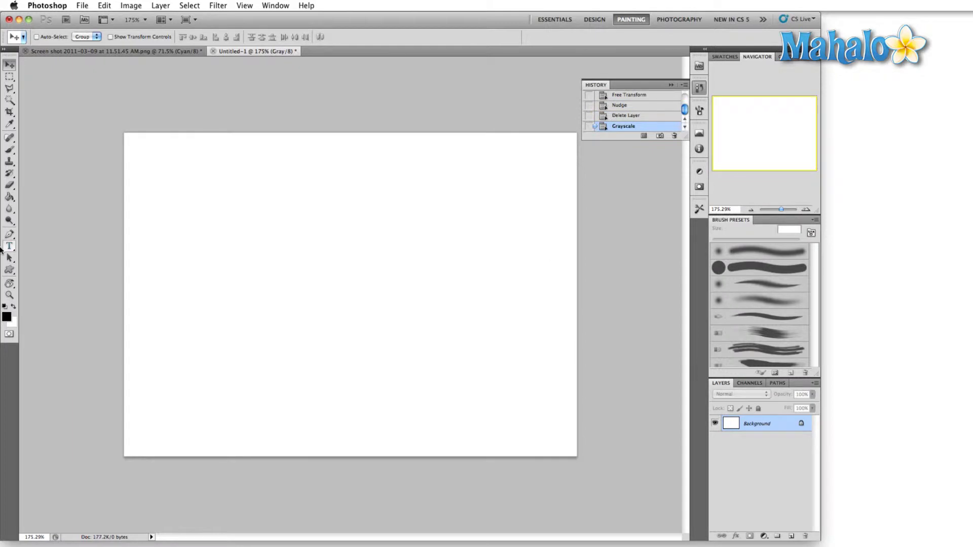
Draw a black chevron custom shape and rotate it 90° to point downward
{"action": "left_click", "coordinate": [9, 271]}
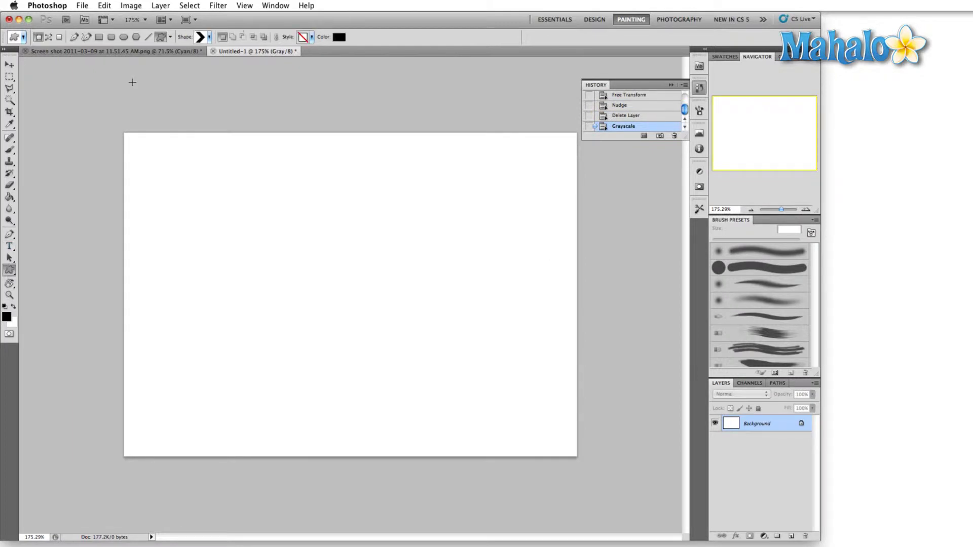
{"action": "left_click", "coordinate": [205, 38]}
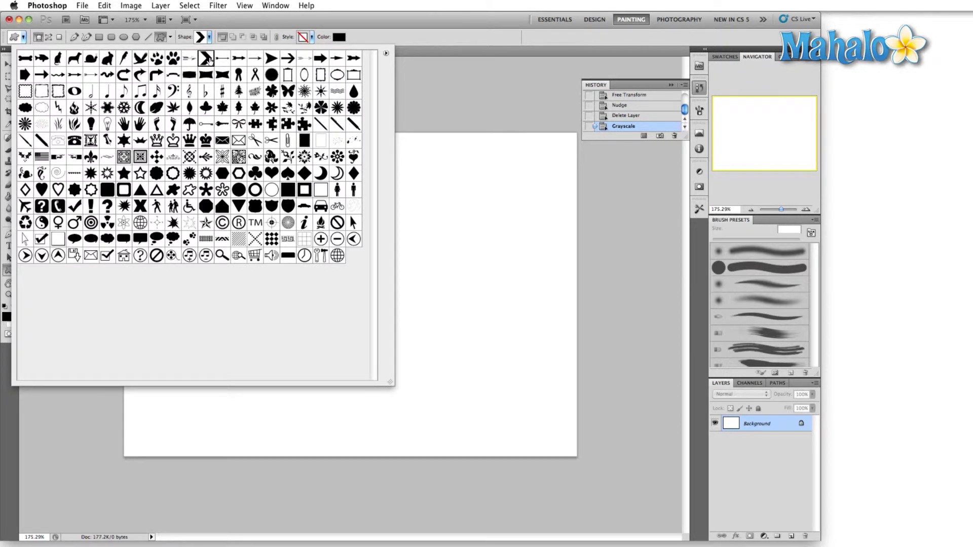
{"action": "double_click", "coordinate": [209, 59]}
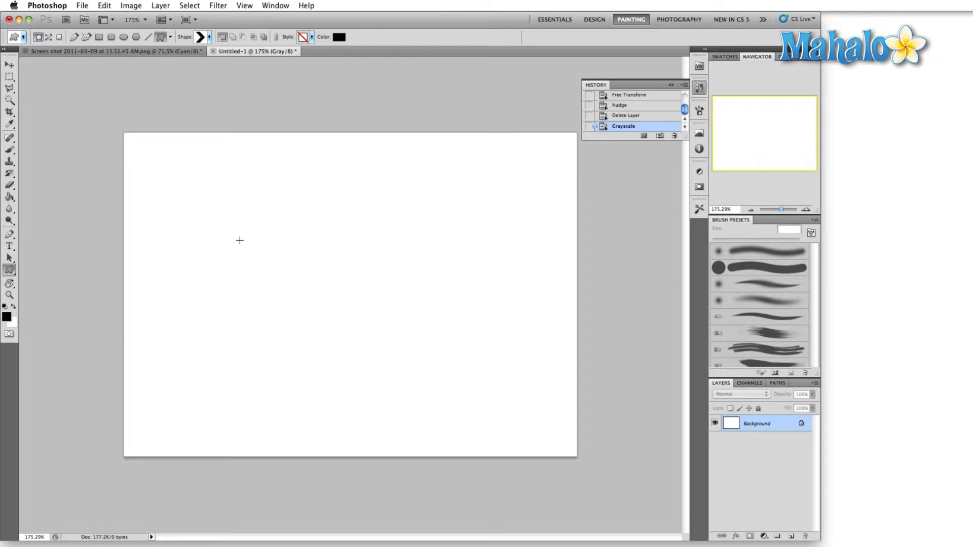
{"action": "left_click_drag", "start_coordinate": [240, 240], "coordinate": [338, 349]}
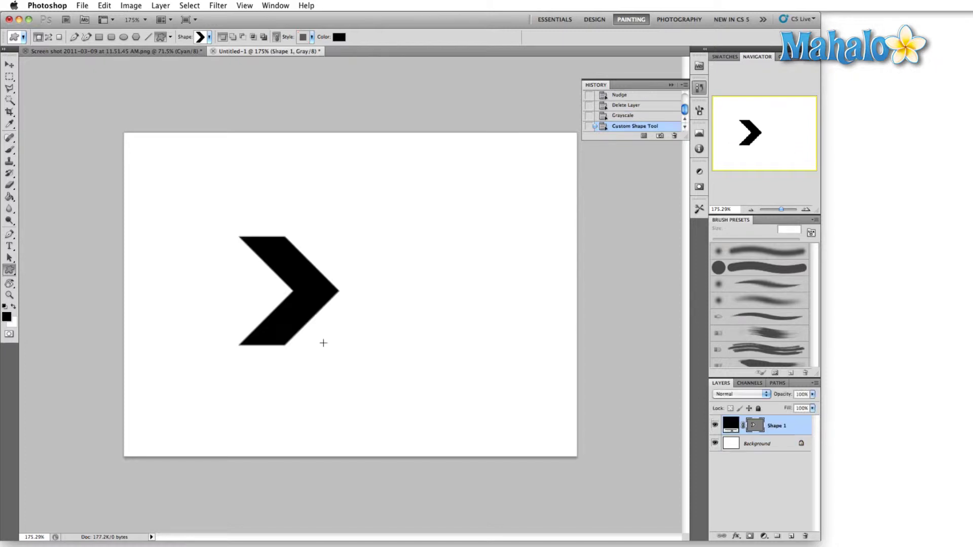
{"action": "key", "text": "ctrl+t"}
{"action": "left_click_drag", "start_coordinate": [257, 227], "coordinate": [382, 225]}
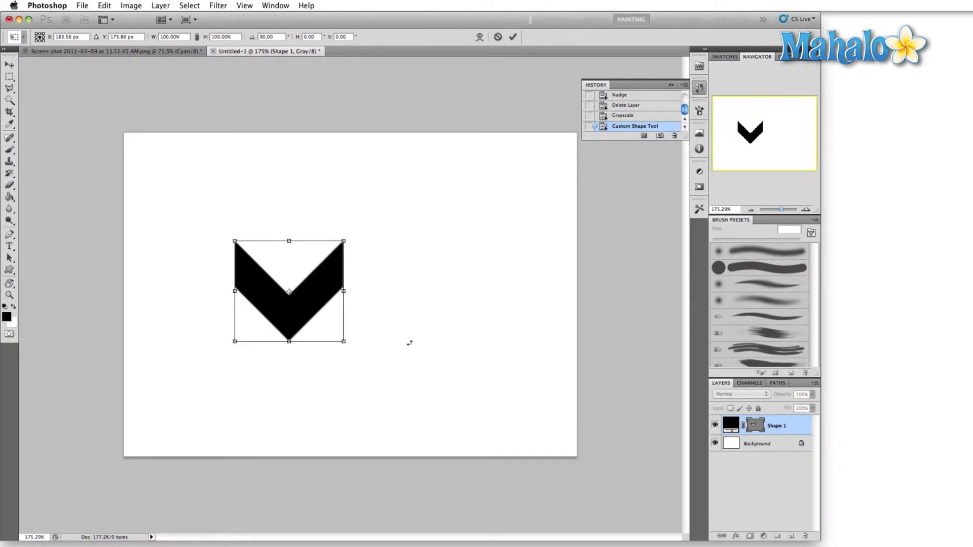
{"action": "key", "text": "Return"}
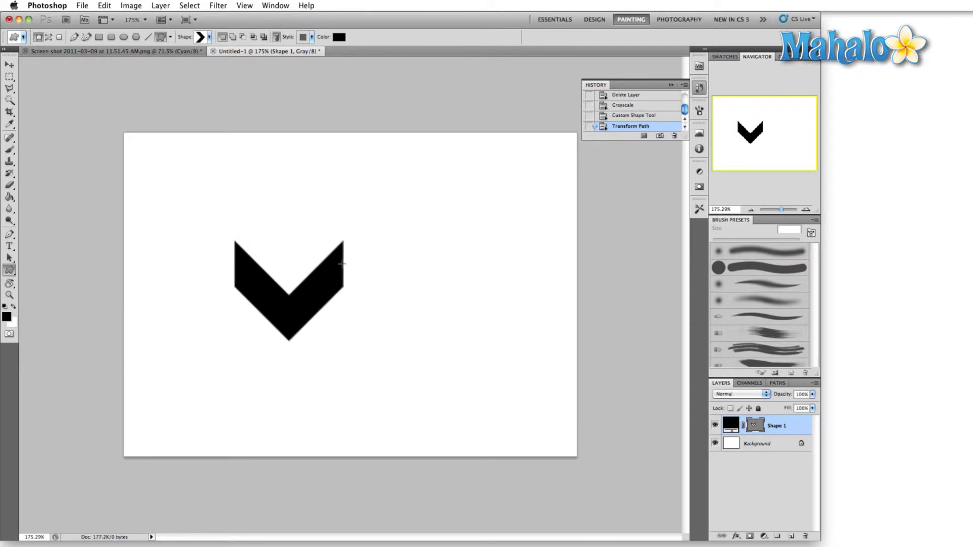
Duplicate the chevron, scale the copy to about 80%, nest it above, and shift both left
{"action": "key", "text": "v"}
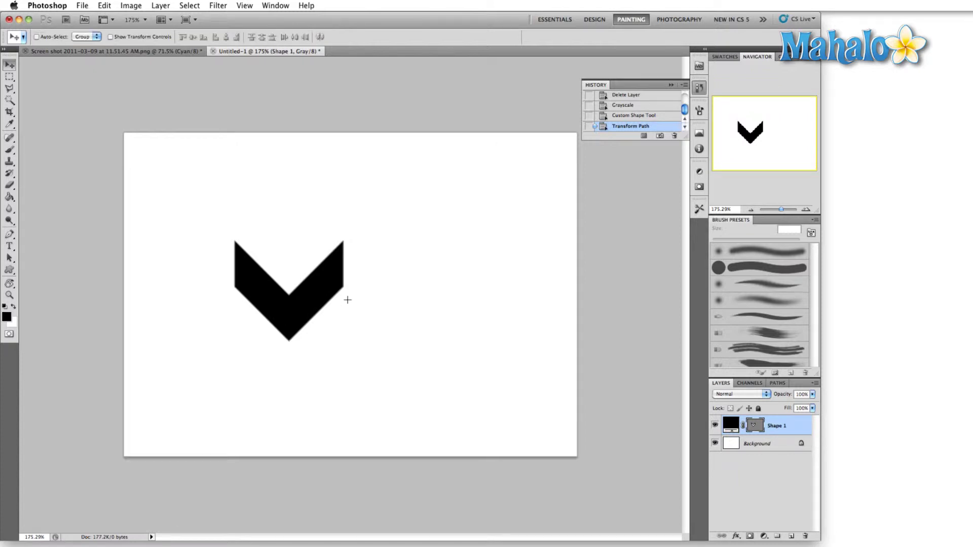
{"action": "left_click_drag", "start_coordinate": [303, 324], "coordinate": [303, 270], "text": "alt"}
{"action": "key", "text": "super+t"}
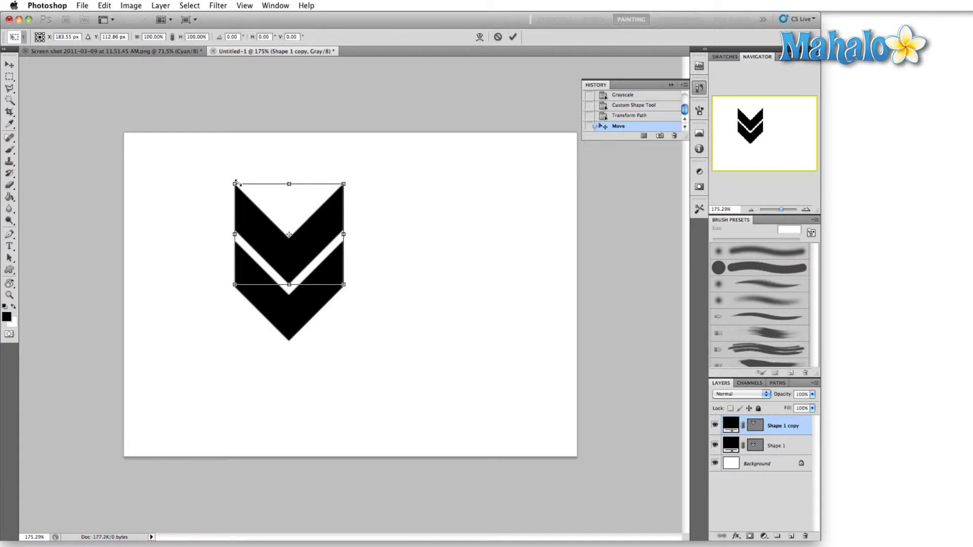
{"action": "left_click_drag", "start_coordinate": [236, 183], "coordinate": [261, 209], "text": "shift"}
{"action": "key", "text": "Return"}
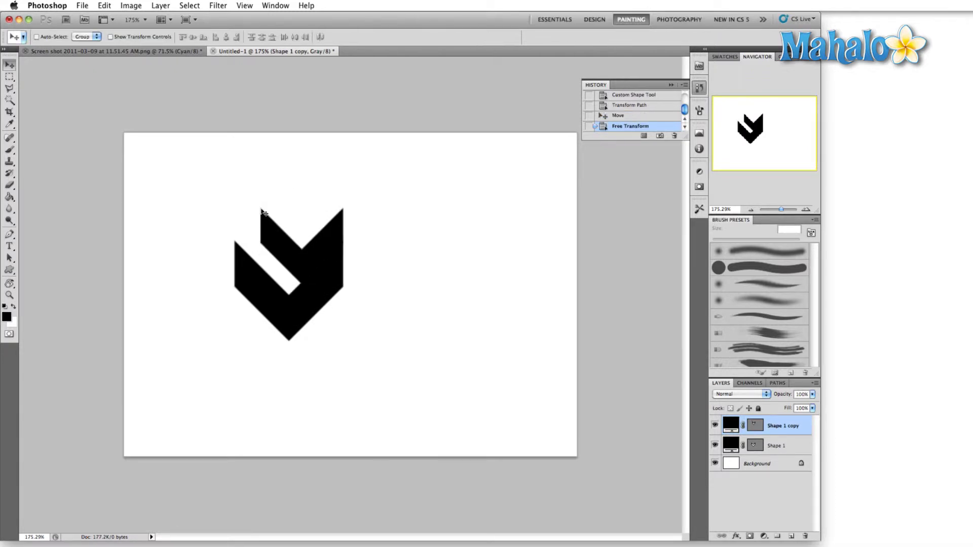
{"action": "left_click_drag", "start_coordinate": [292, 248], "coordinate": [283, 253]}
{"action": "left_click", "coordinate": [315, 313], "text": "shift+super"}
{"action": "left_click_drag", "start_coordinate": [316, 313], "coordinate": [279, 306]}
Type 'ECTOR' right of the chevrons and duplicate it below, retyped as 'IMAGEWORKS'
{"action": "key", "text": "t"}
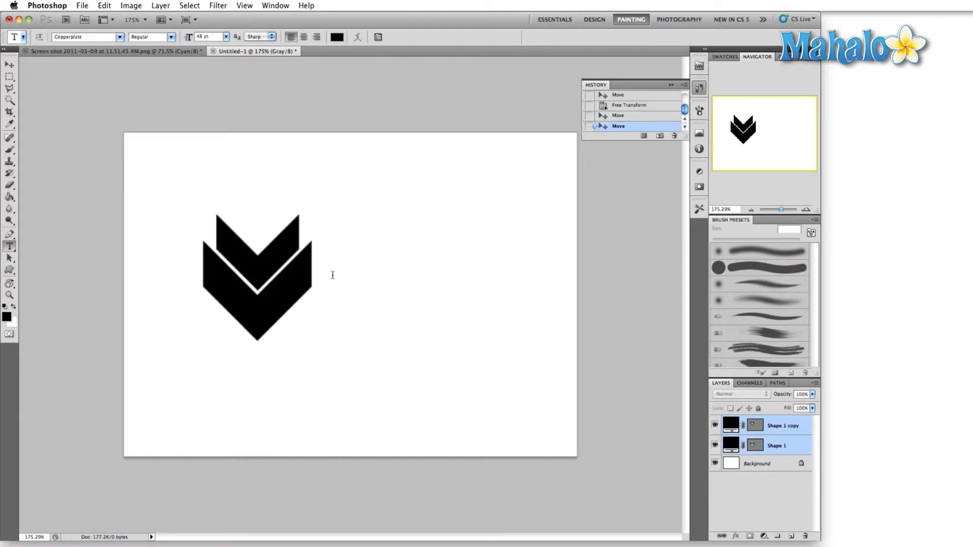
{"action": "left_click", "coordinate": [333, 273]}
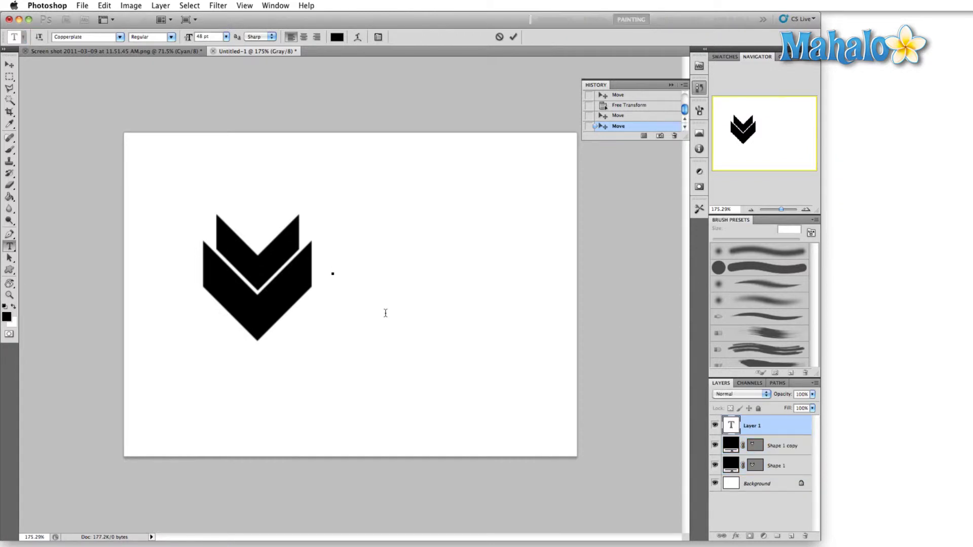
{"action": "type", "text": "ECTOR"}
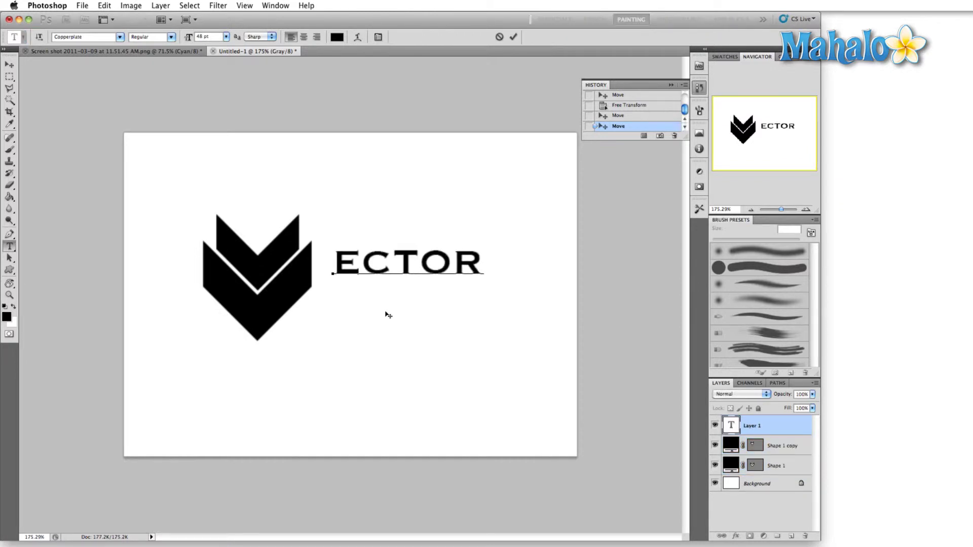
{"action": "left_click", "coordinate": [10, 64]}
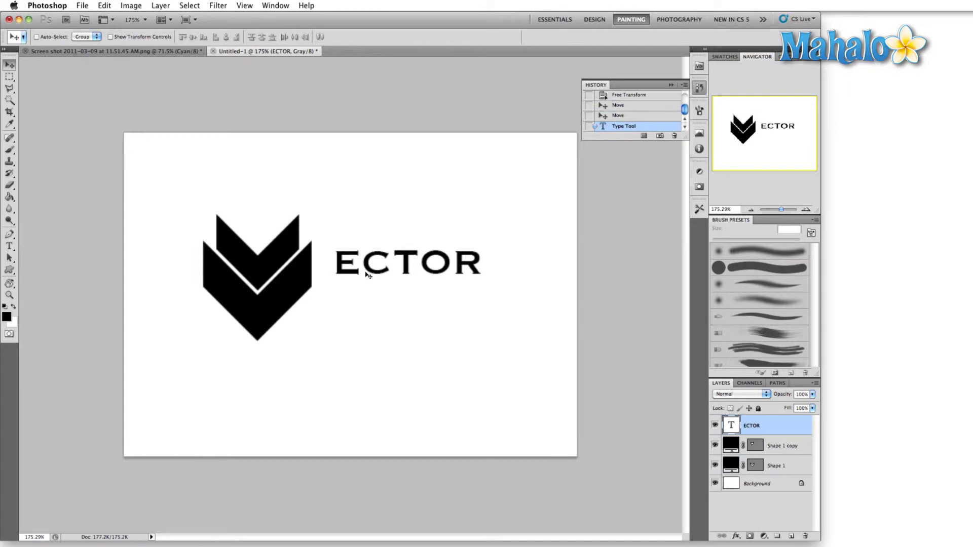
{"action": "left_click_drag", "start_coordinate": [369, 275], "coordinate": [340, 304]}
{"action": "double_click", "coordinate": [340, 304]}
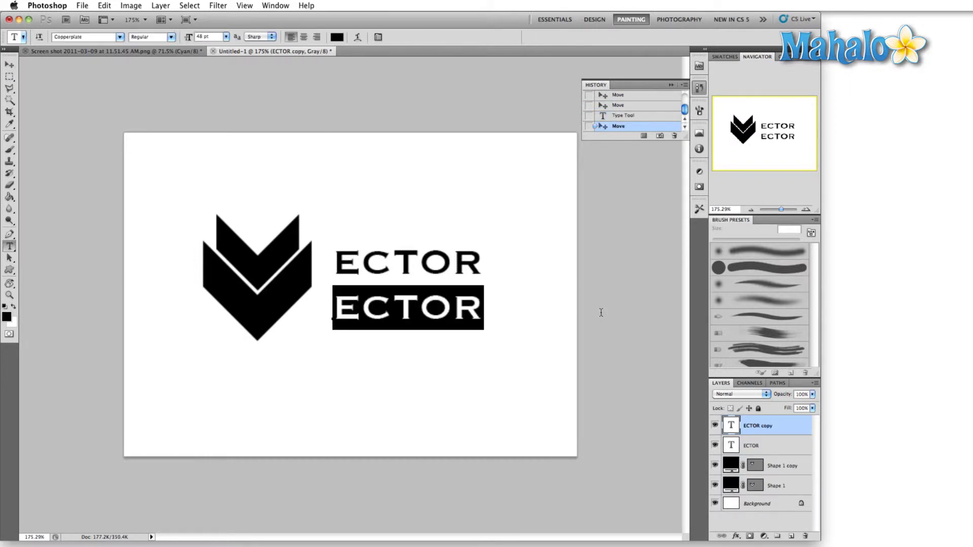
{"action": "type", "text": "IAG"}
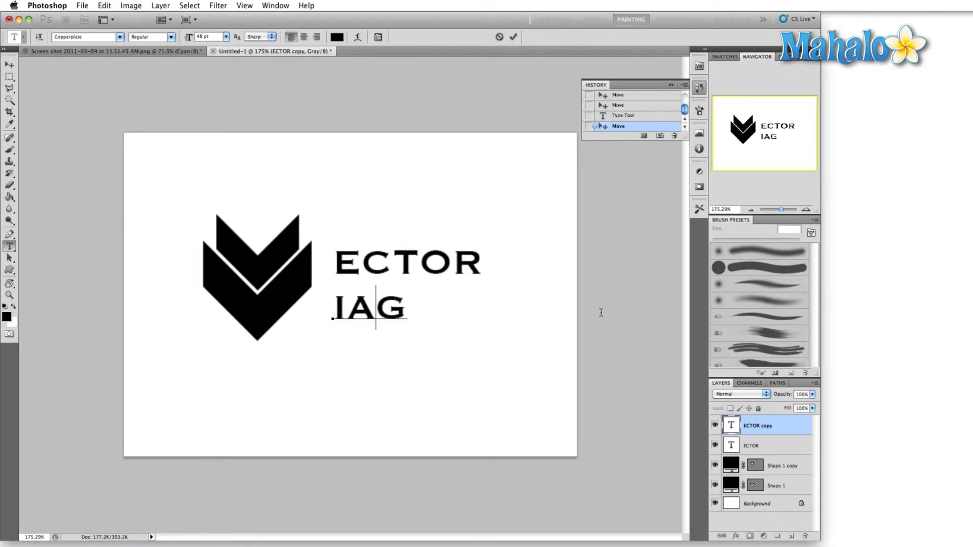
{"action": "type", "text": "MEWOR"}
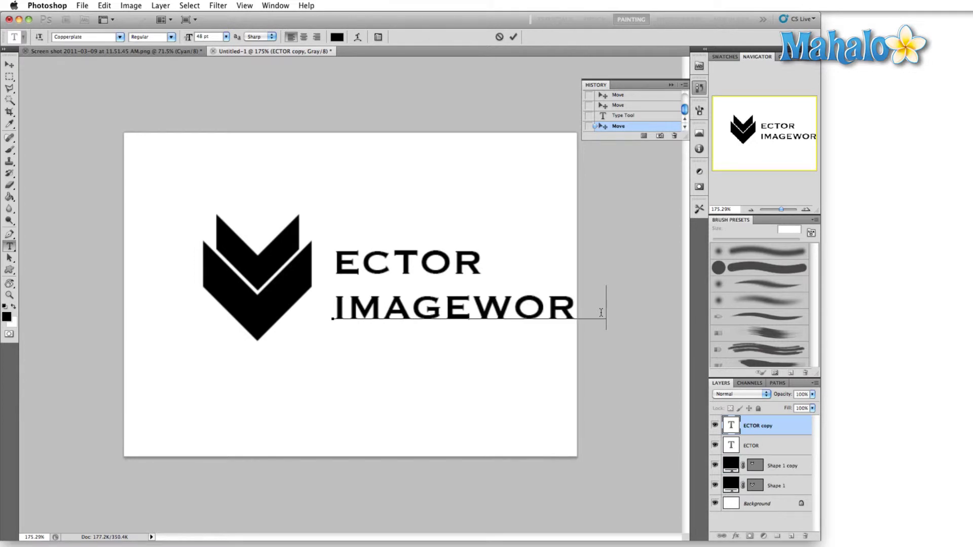
{"action": "left_click", "coordinate": [8, 65]}
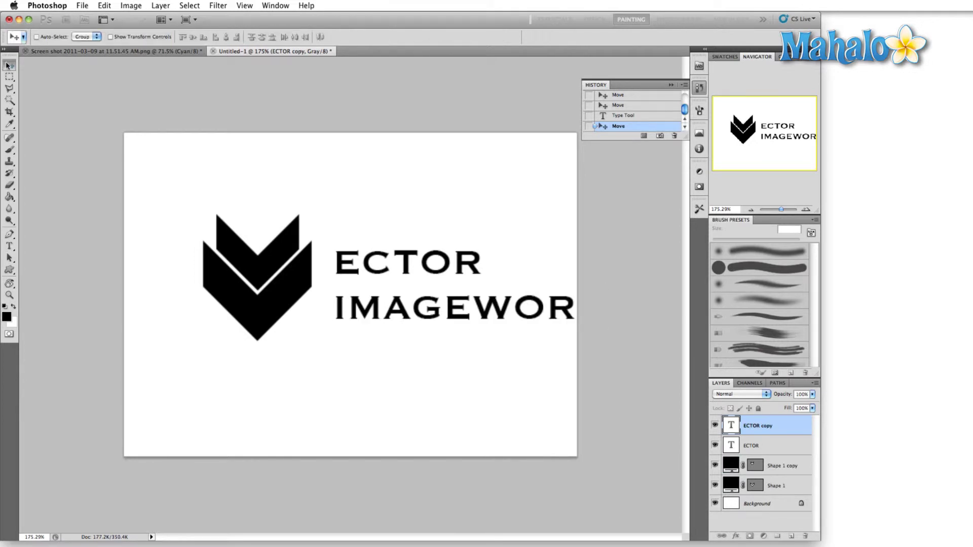
Scale the IMAGEWORKS line down to about 85%, then select the ECTOR layer
{"action": "key", "text": "super+t"}
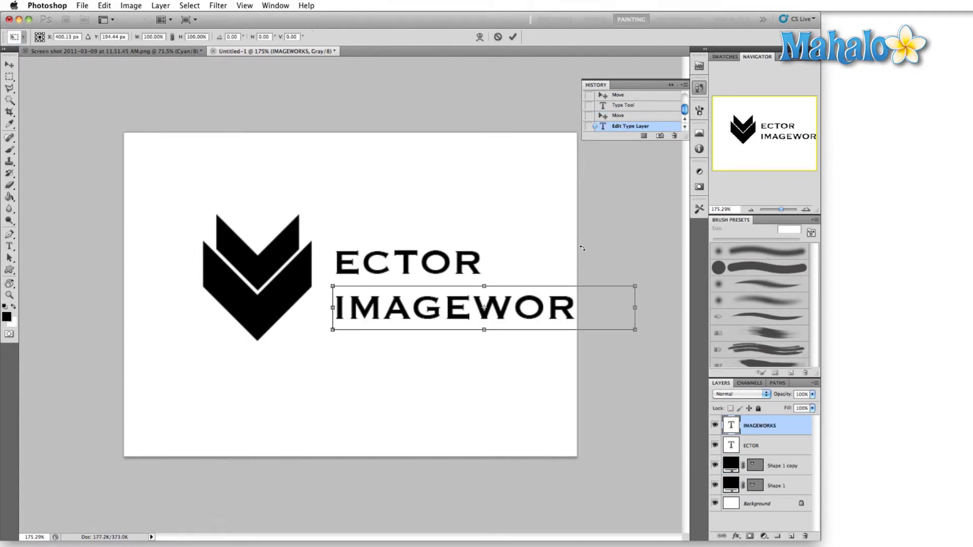
{"action": "left_click_drag", "start_coordinate": [635, 330], "coordinate": [451, 288]}
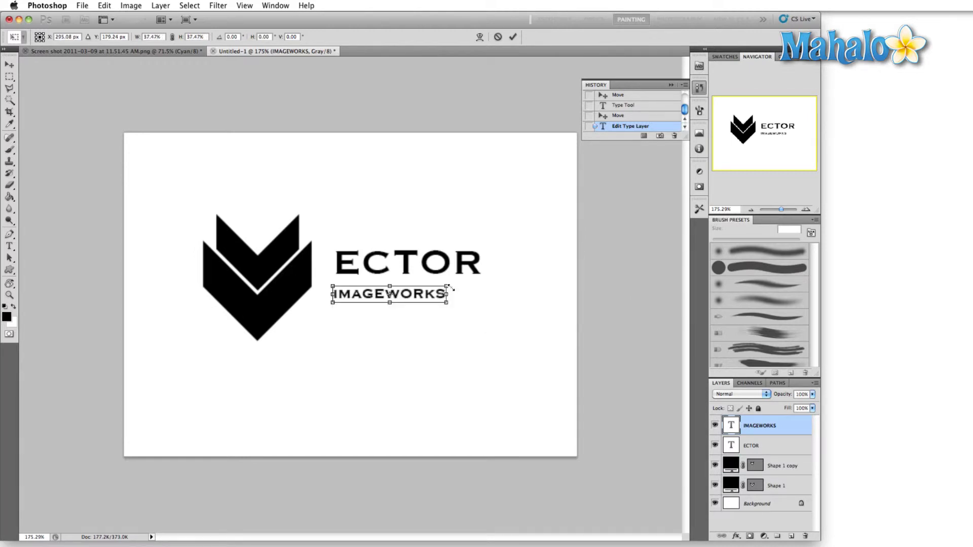
{"action": "key", "text": "Return"}
{"action": "right_click", "coordinate": [407, 267]}
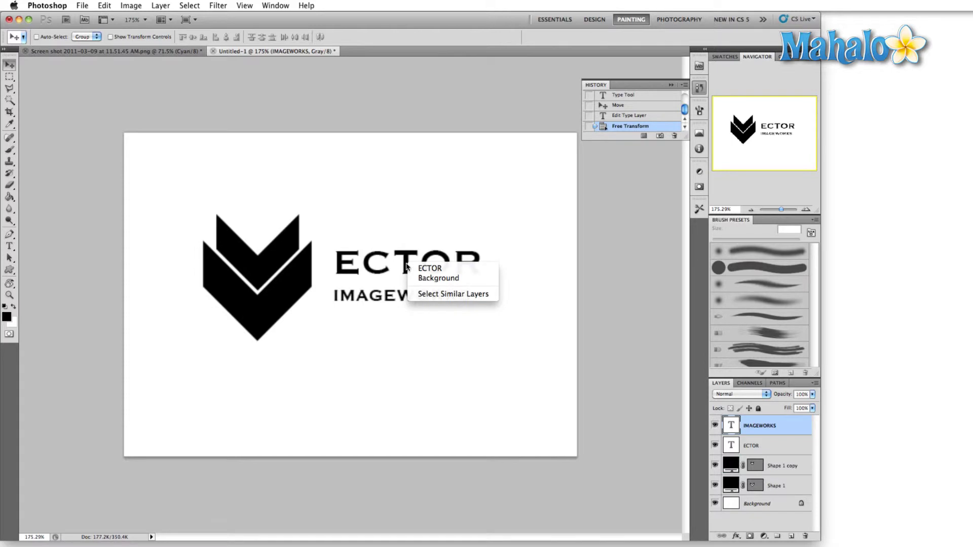
{"action": "left_click", "coordinate": [430, 268]}
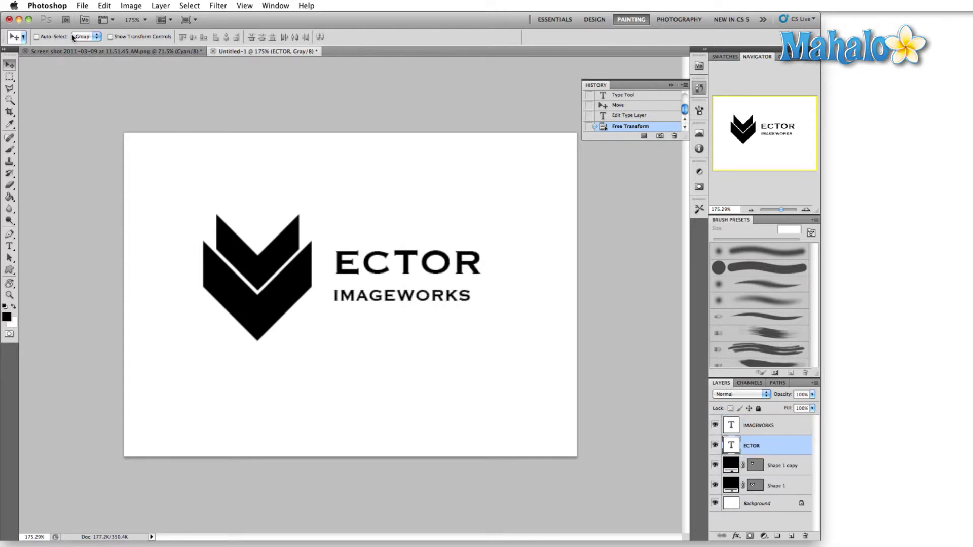
Set ECTOR in Trajan Pro and move it closer to the chevron
{"action": "key", "text": "t"}
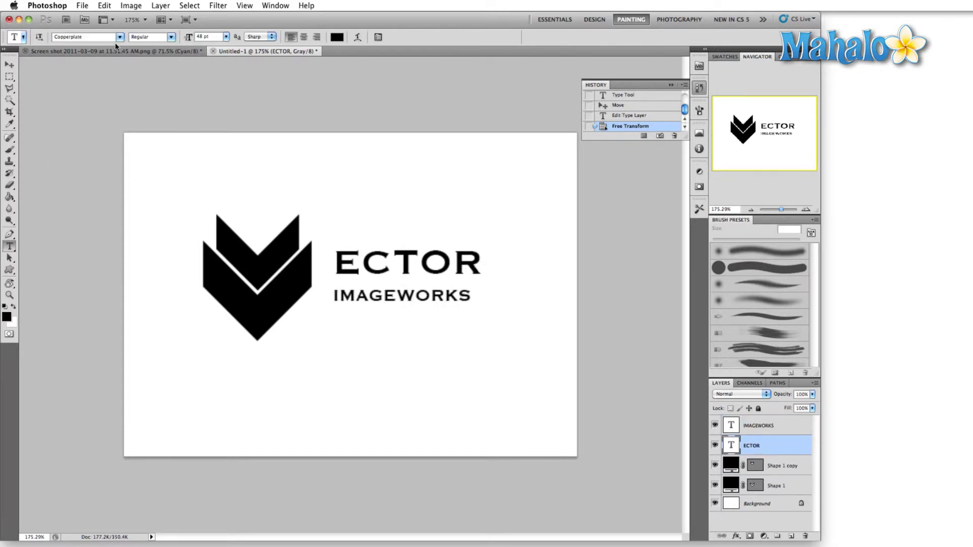
{"action": "left_click", "coordinate": [120, 37]}
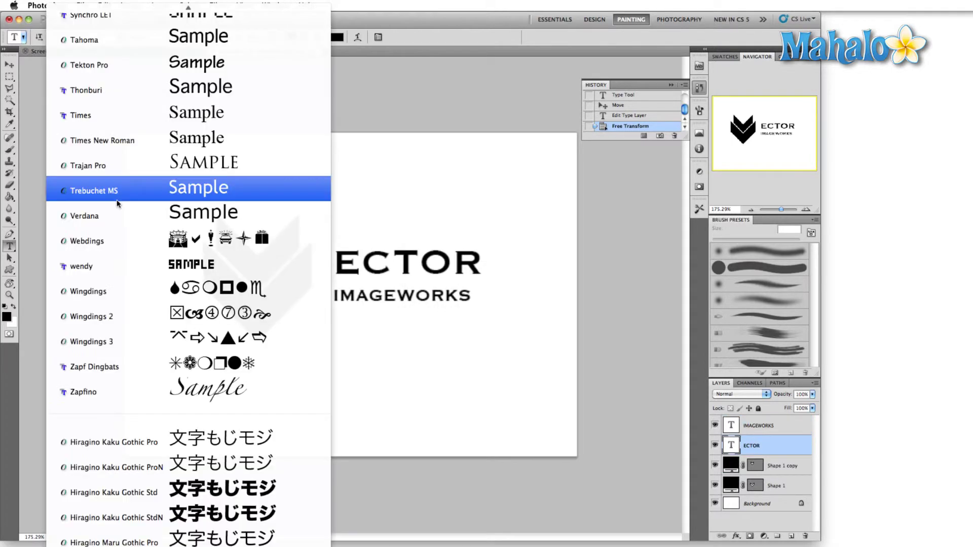
{"action": "left_click", "coordinate": [120, 156]}
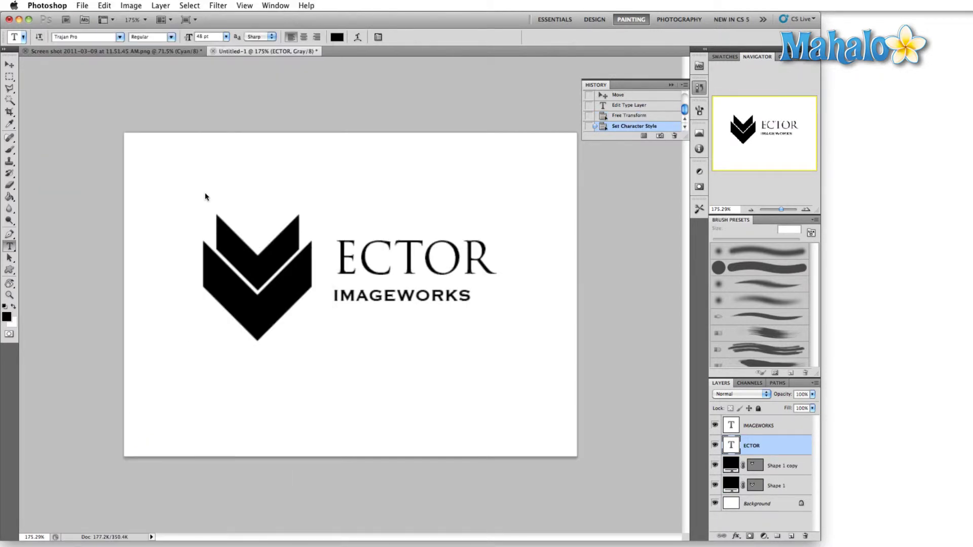
{"action": "key", "text": "v"}
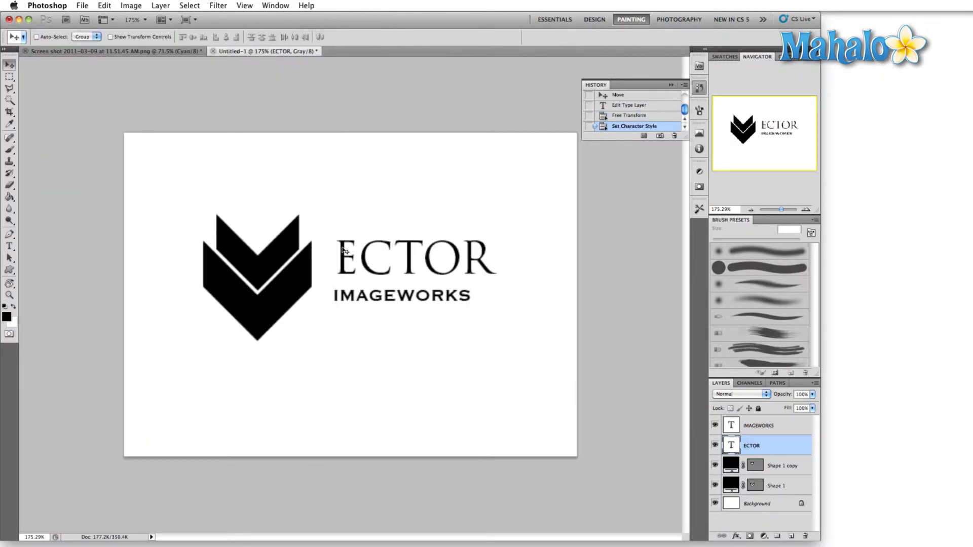
{"action": "right_click", "coordinate": [344, 249]}
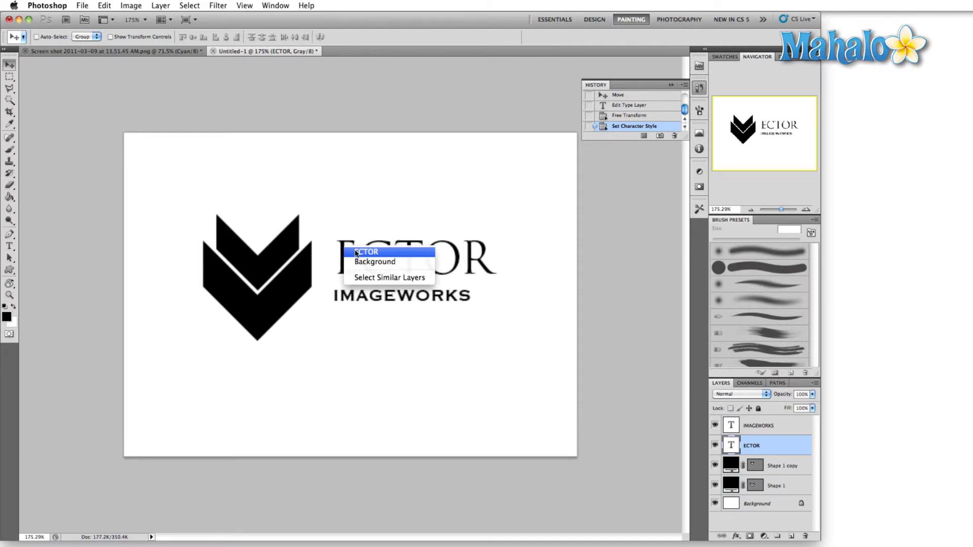
{"action": "left_click", "coordinate": [356, 252]}
{"action": "left_click_drag", "start_coordinate": [338, 254], "coordinate": [322, 264]}
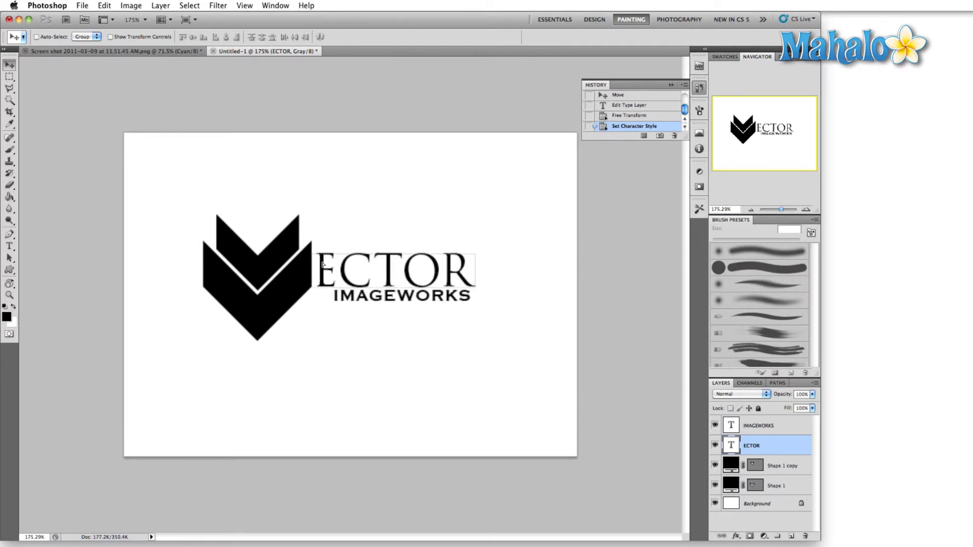
Enlarge IMAGEWORKS with Free Transform so it spans the width beneath ECTOR
{"action": "right_click", "coordinate": [353, 295]}
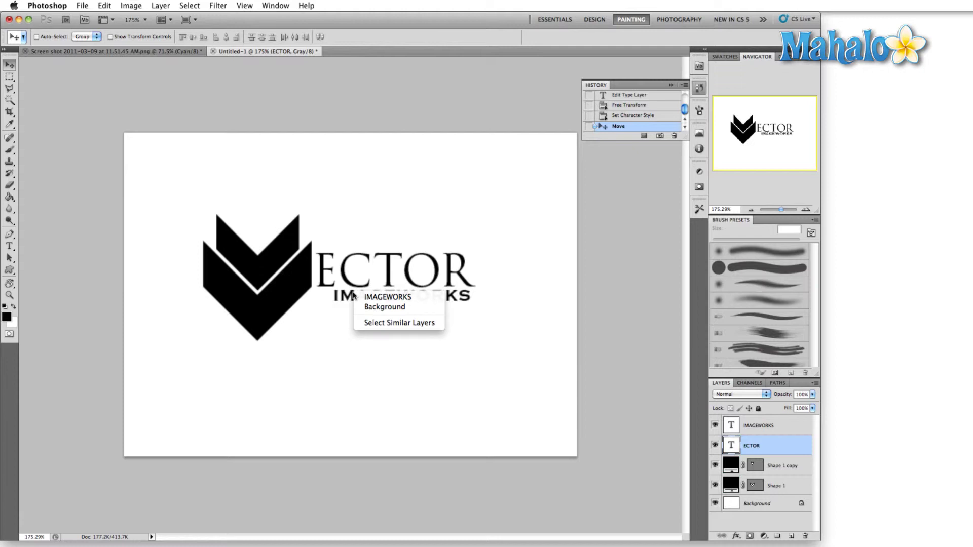
{"action": "left_click", "coordinate": [358, 298]}
{"action": "key", "text": "super+t"}
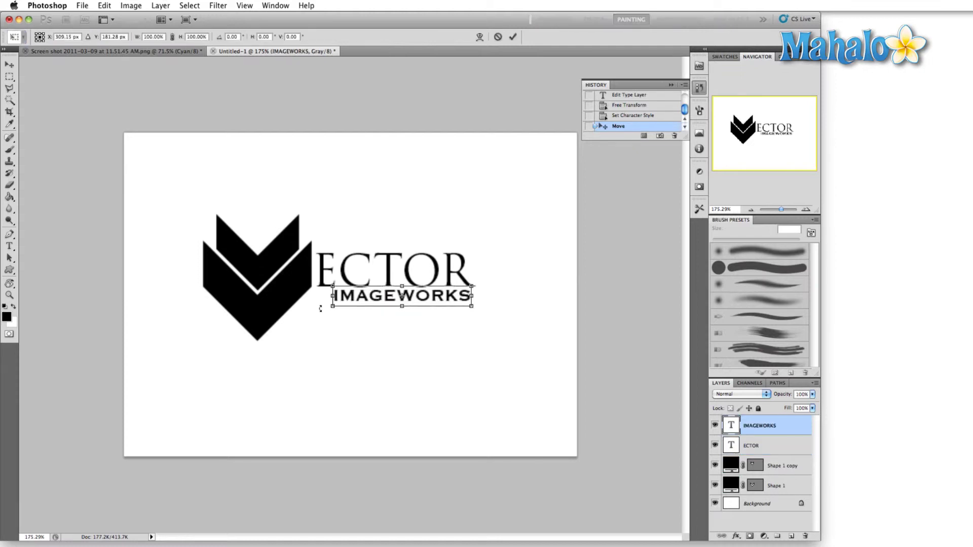
{"action": "left_click_drag", "start_coordinate": [330, 308], "coordinate": [312, 321]}
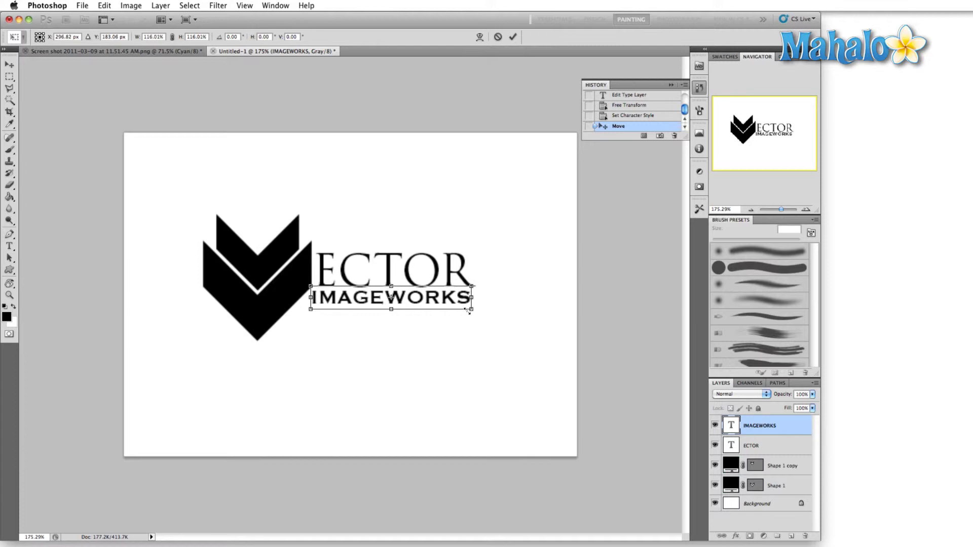
{"action": "left_click_drag", "start_coordinate": [468, 312], "coordinate": [475, 311]}
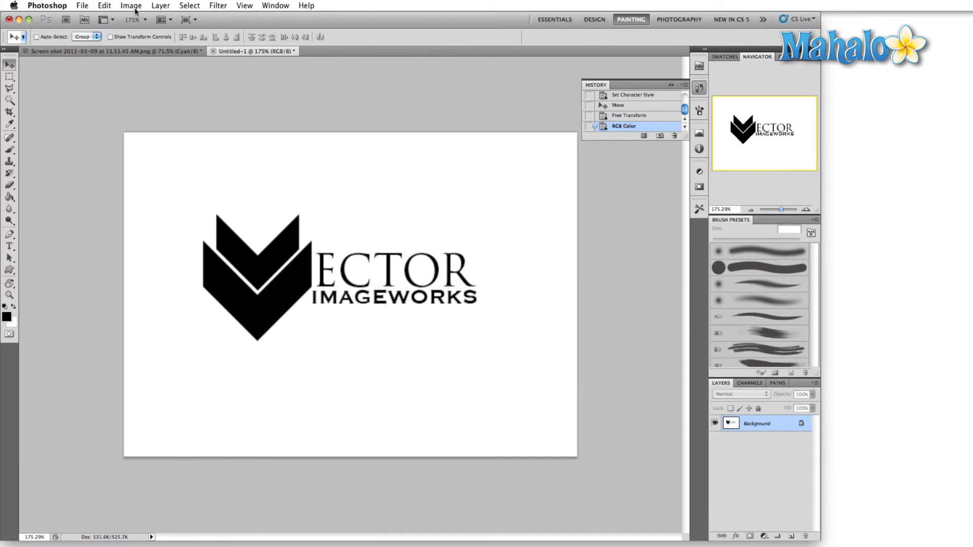
Colorize the logo in Hue/Saturation with Hue 72, Saturation 100 and Lightness +40
{"action": "left_click", "coordinate": [134, 6]}
{"action": "mouse_move", "coordinate": [135, 41]}
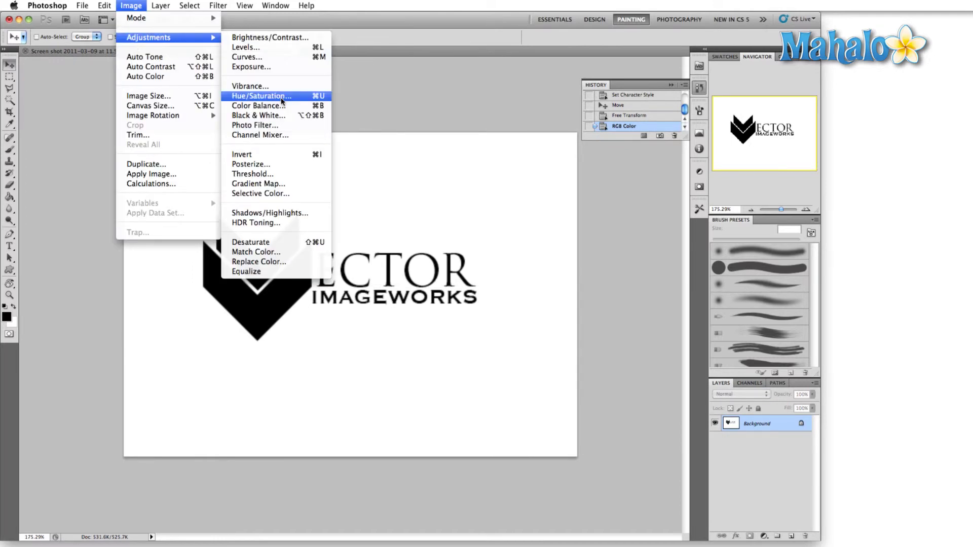
{"action": "left_click", "coordinate": [260, 97]}
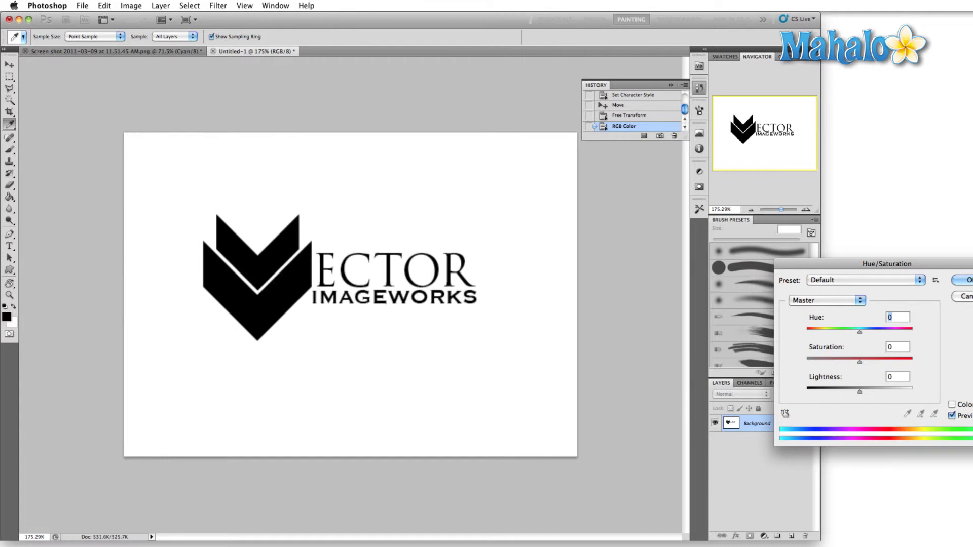
{"action": "left_click", "coordinate": [952, 405]}
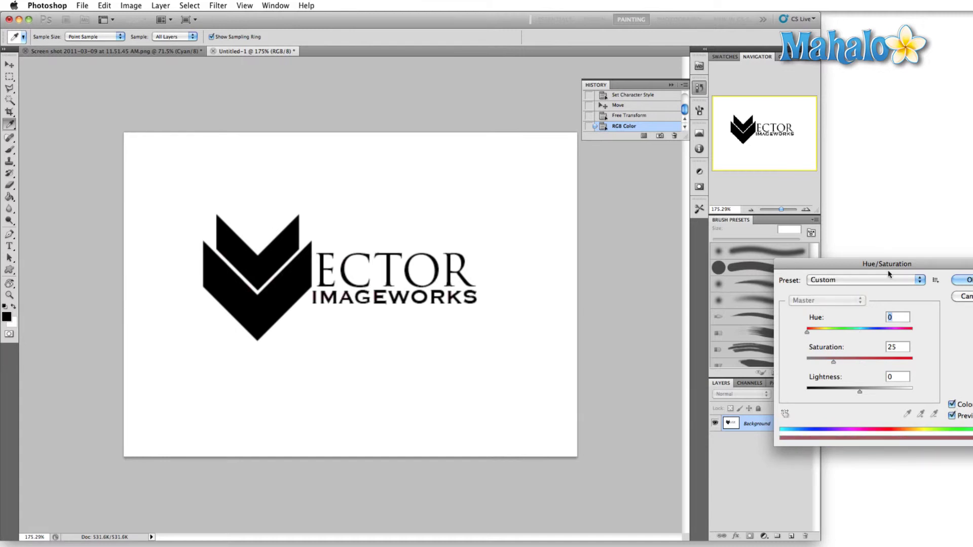
{"action": "left_click_drag", "start_coordinate": [888, 267], "coordinate": [617, 223]}
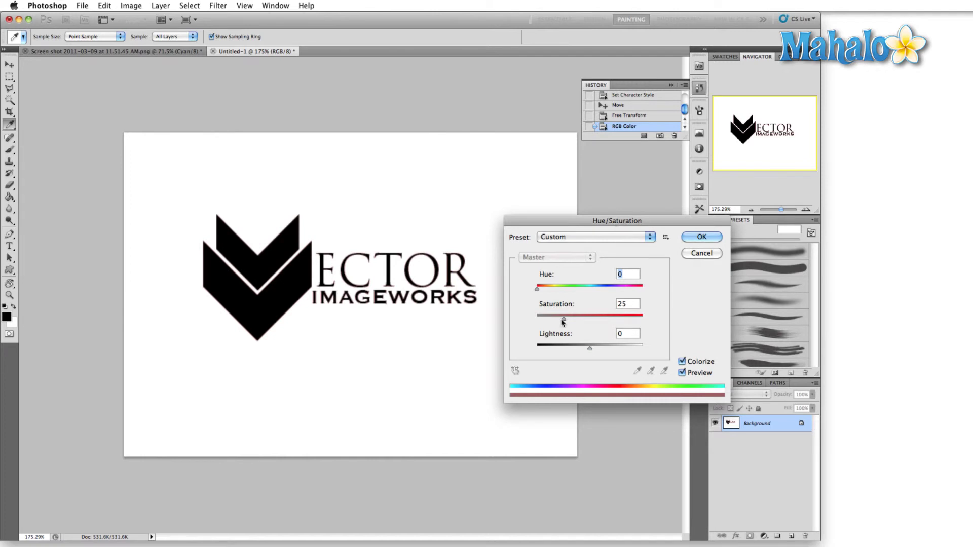
{"action": "left_click_drag", "start_coordinate": [563, 322], "coordinate": [648, 323]}
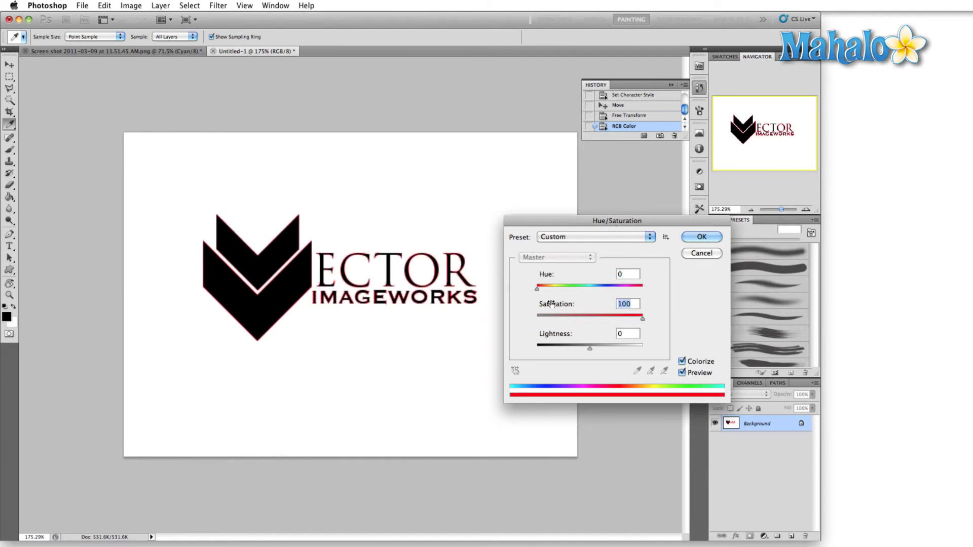
{"action": "left_click_drag", "start_coordinate": [591, 350], "coordinate": [703, 350]}
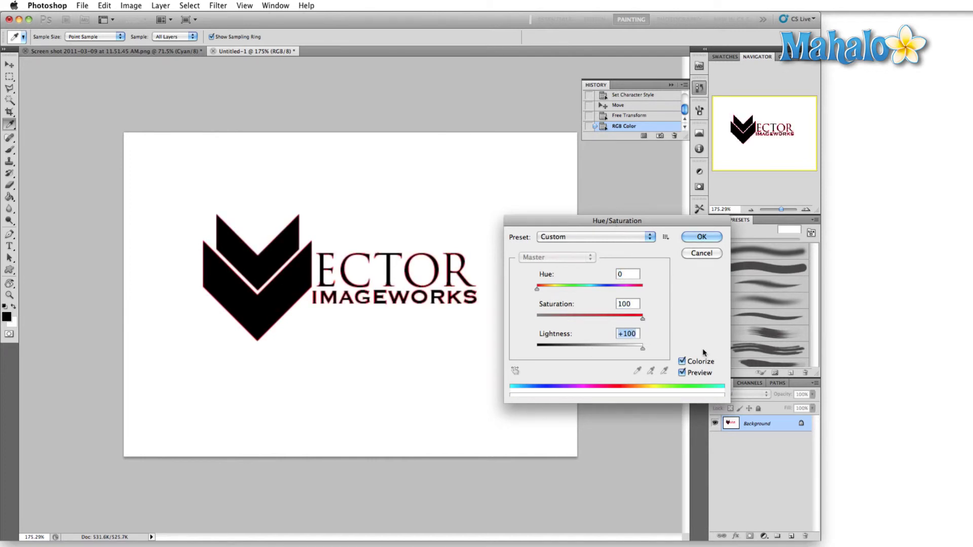
{"action": "left_click_drag", "start_coordinate": [643, 351], "coordinate": [610, 350]}
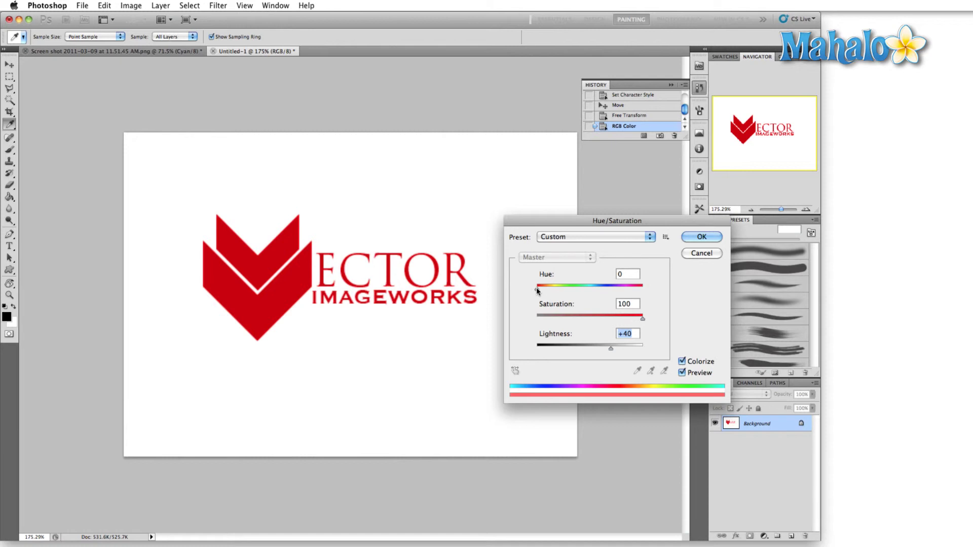
{"action": "left_click_drag", "start_coordinate": [537, 289], "coordinate": [558, 294]}
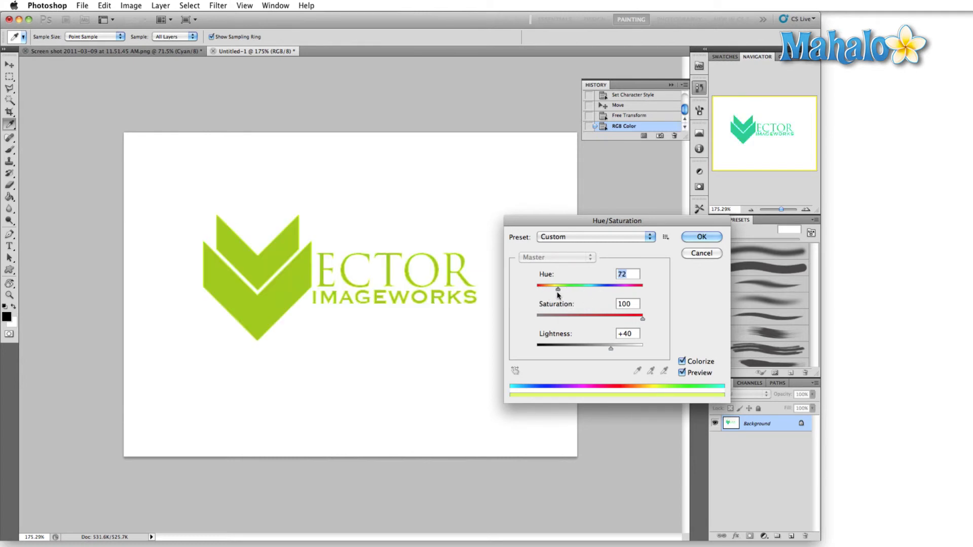